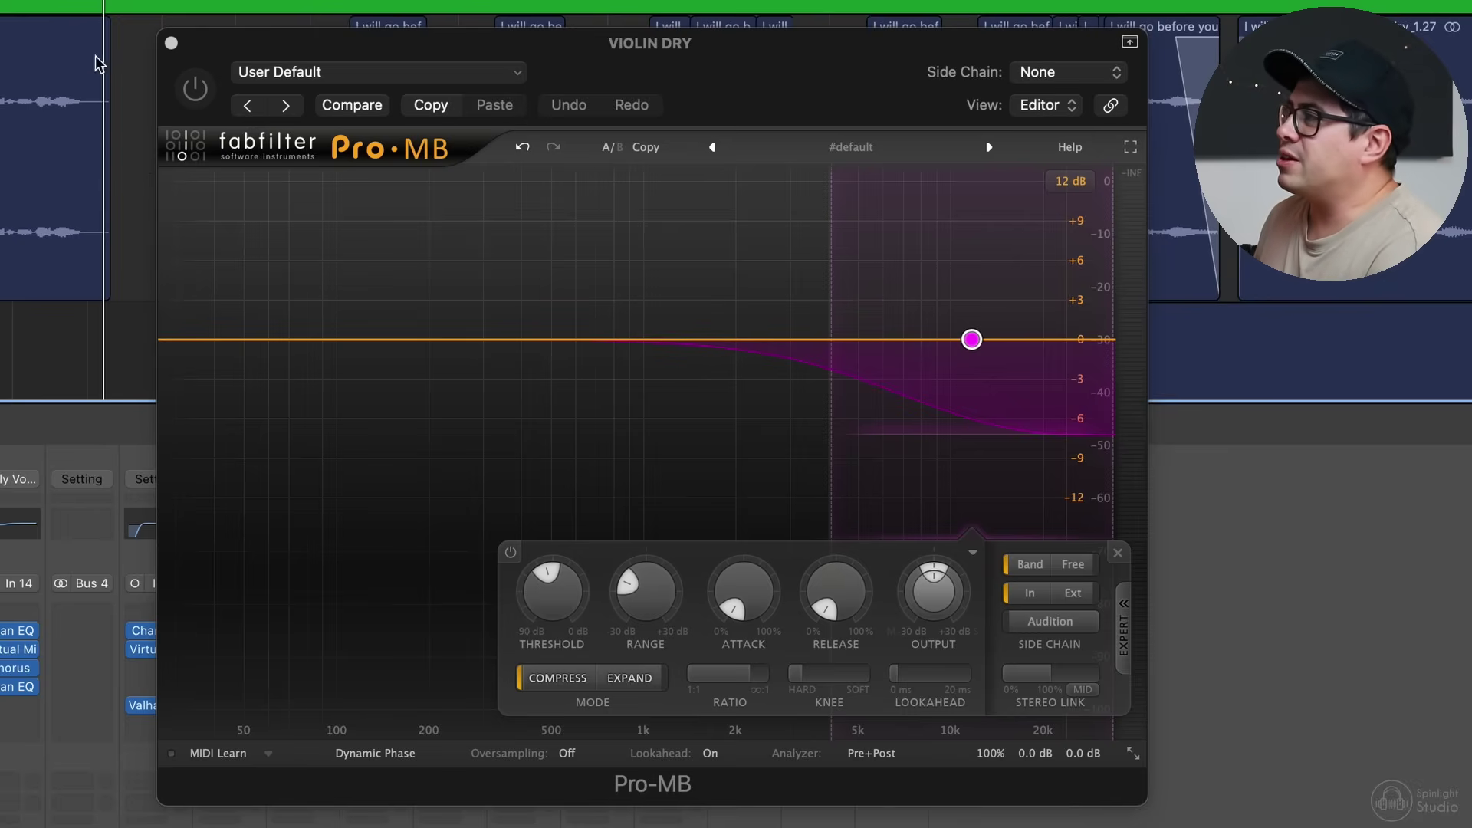
- Enable Pro-MB on the VIOLIN DRY track and play the part with the plug-in active
left_click(202, 98)
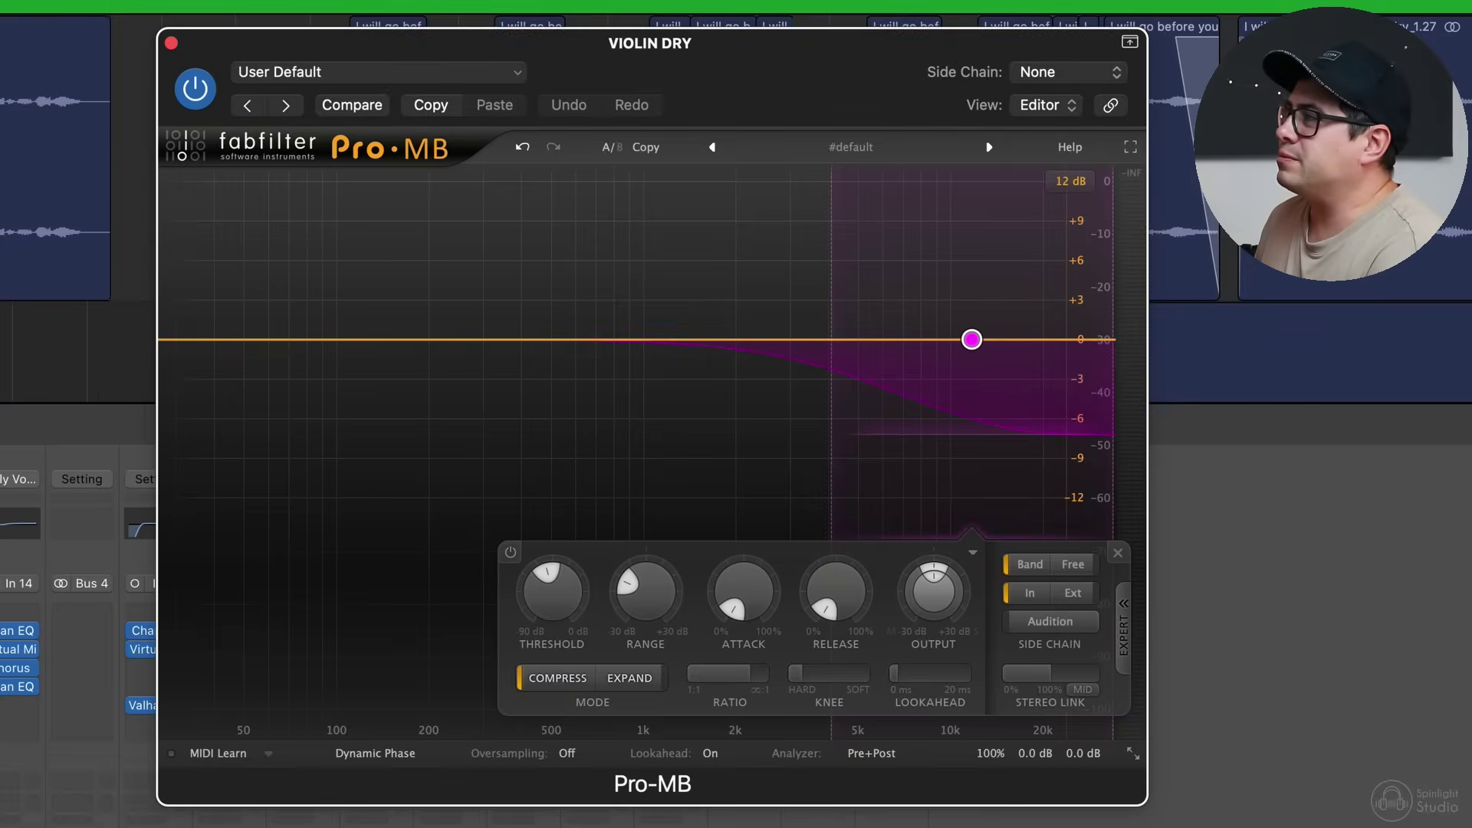
left_click(1194, 272)
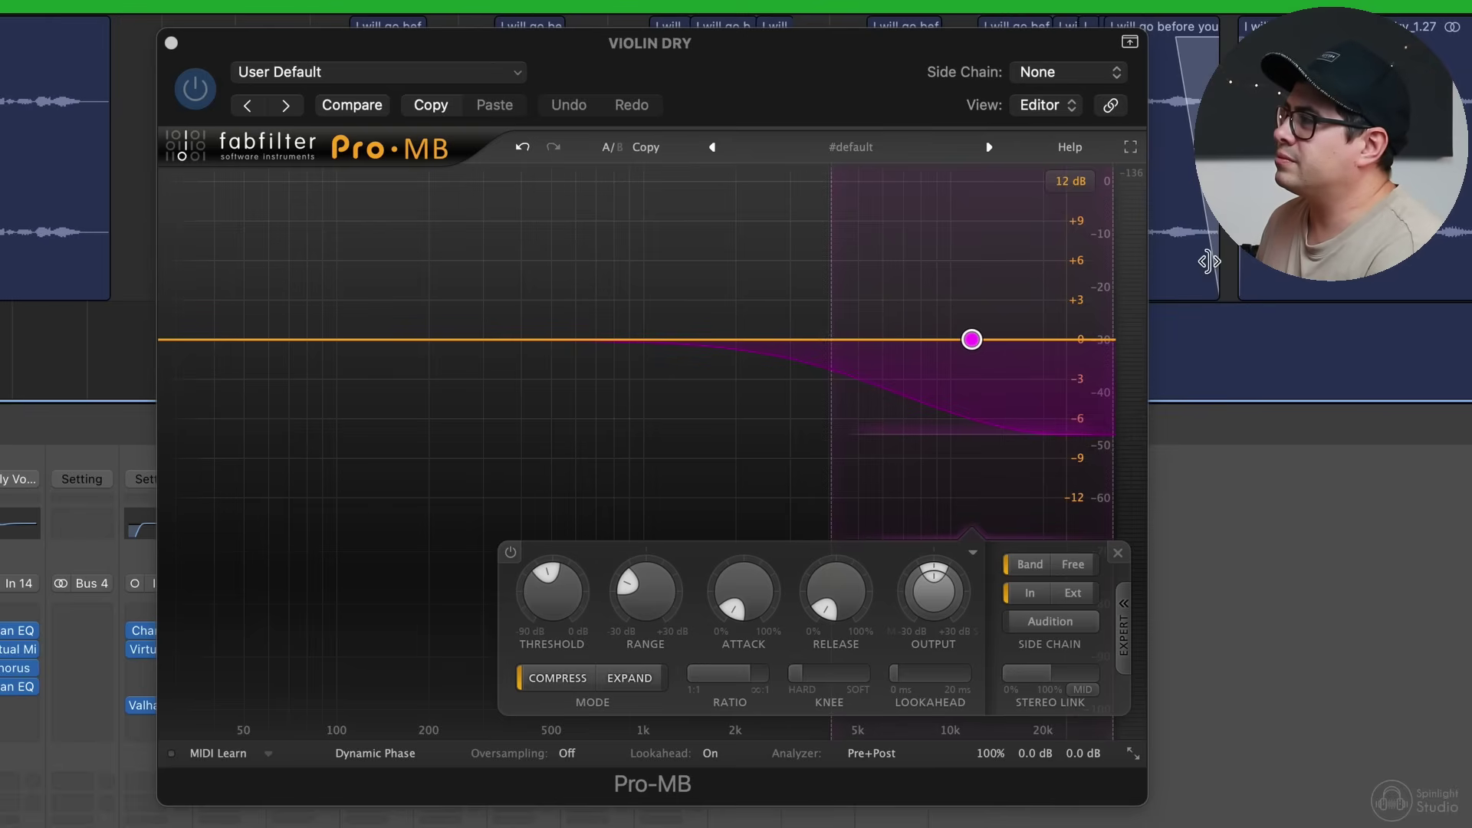
key("space")
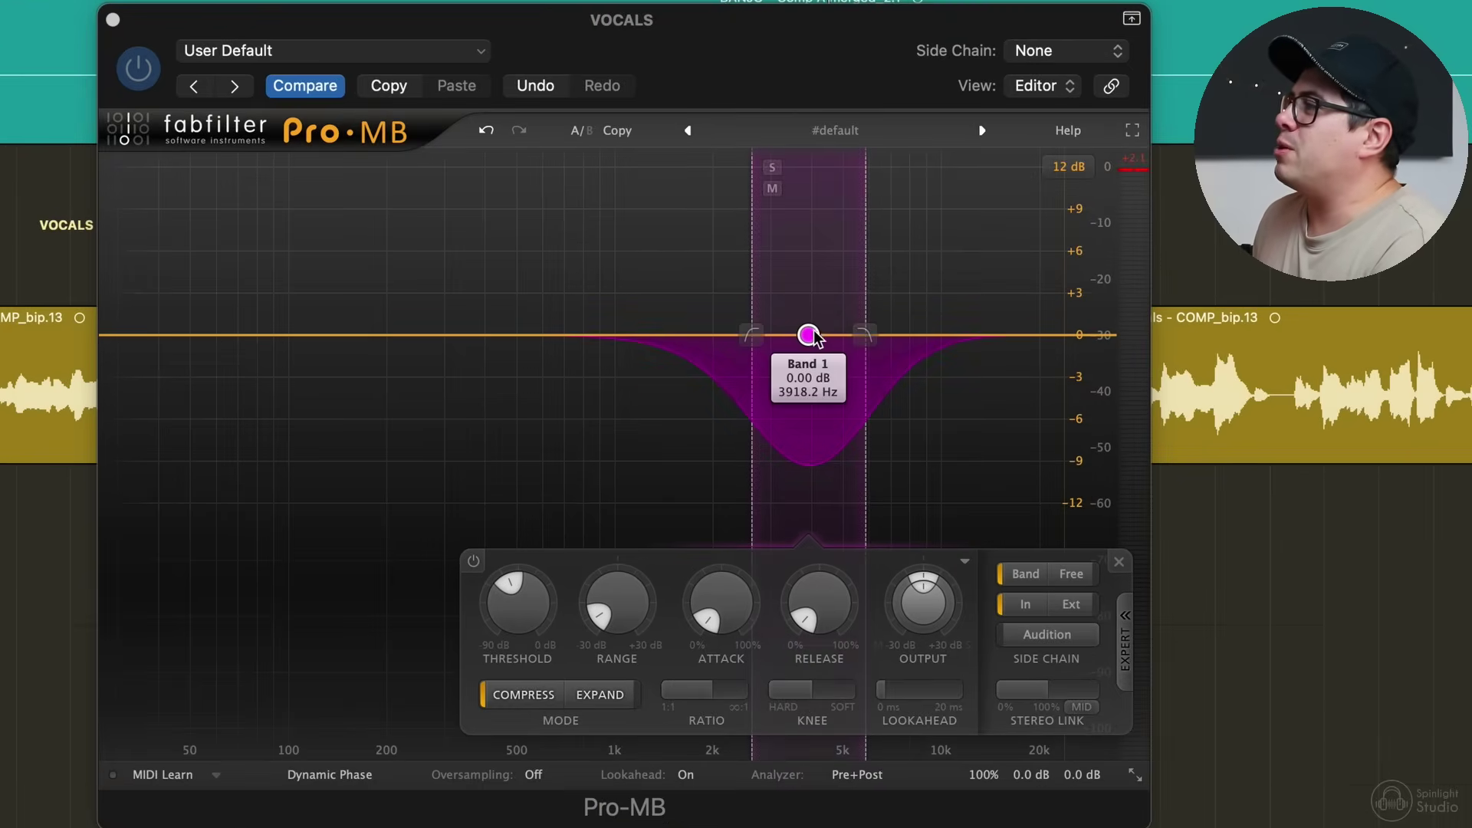
- Try shifting Band 1 of the VOCALS Pro-MB to a slightly lower frequency and undo the move
mouse_move(810, 335)
left_mouse_down()
mouse_move(706, 332)
mouse_move(875, 335)
mouse_move(723, 332)
mouse_move(864, 332)
mouse_move(741, 325)
mouse_move(784, 326)
left_mouse_up()
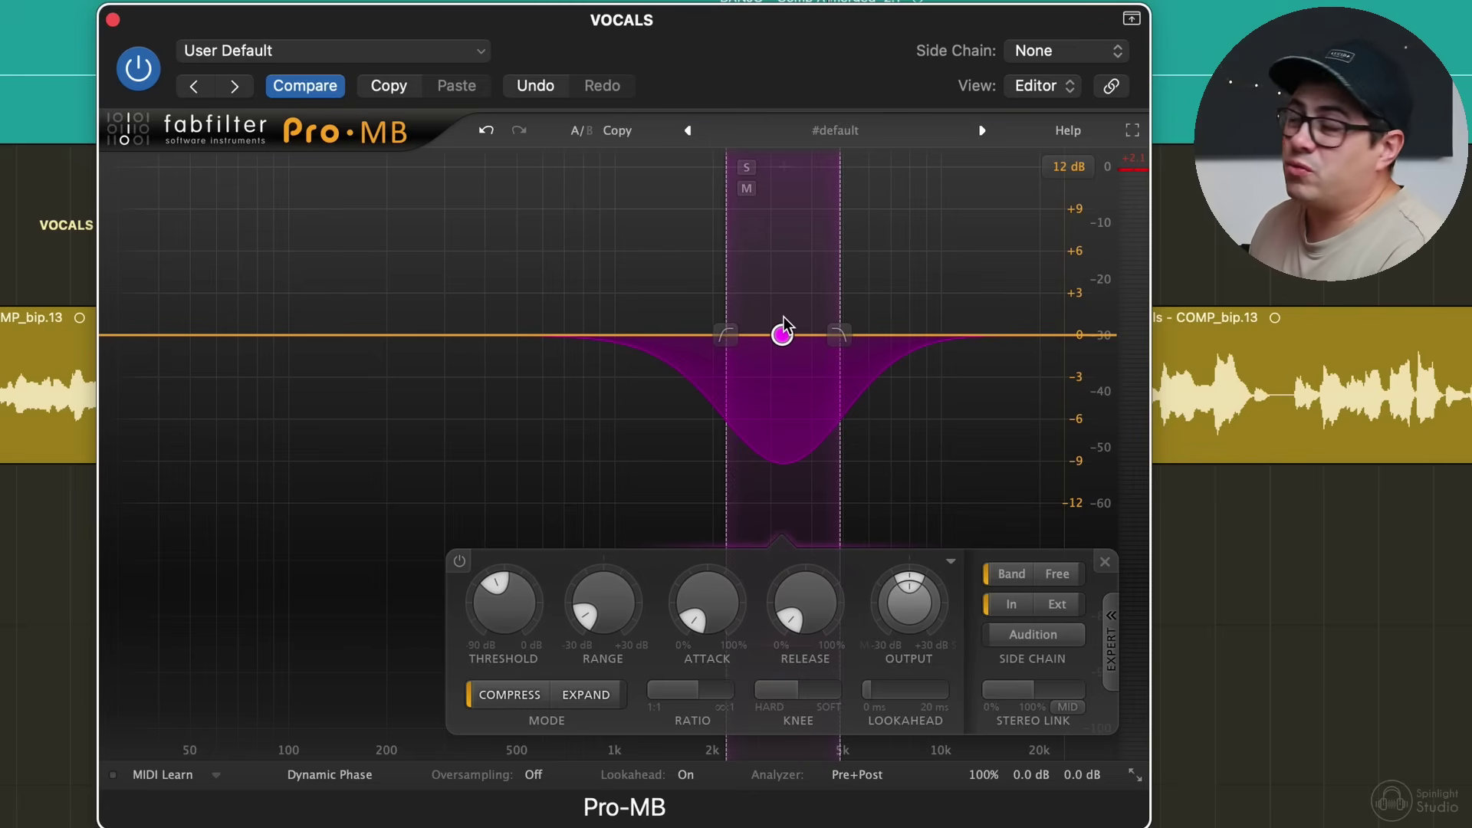
key("super+z")
scroll(758, 335, "down", 2)
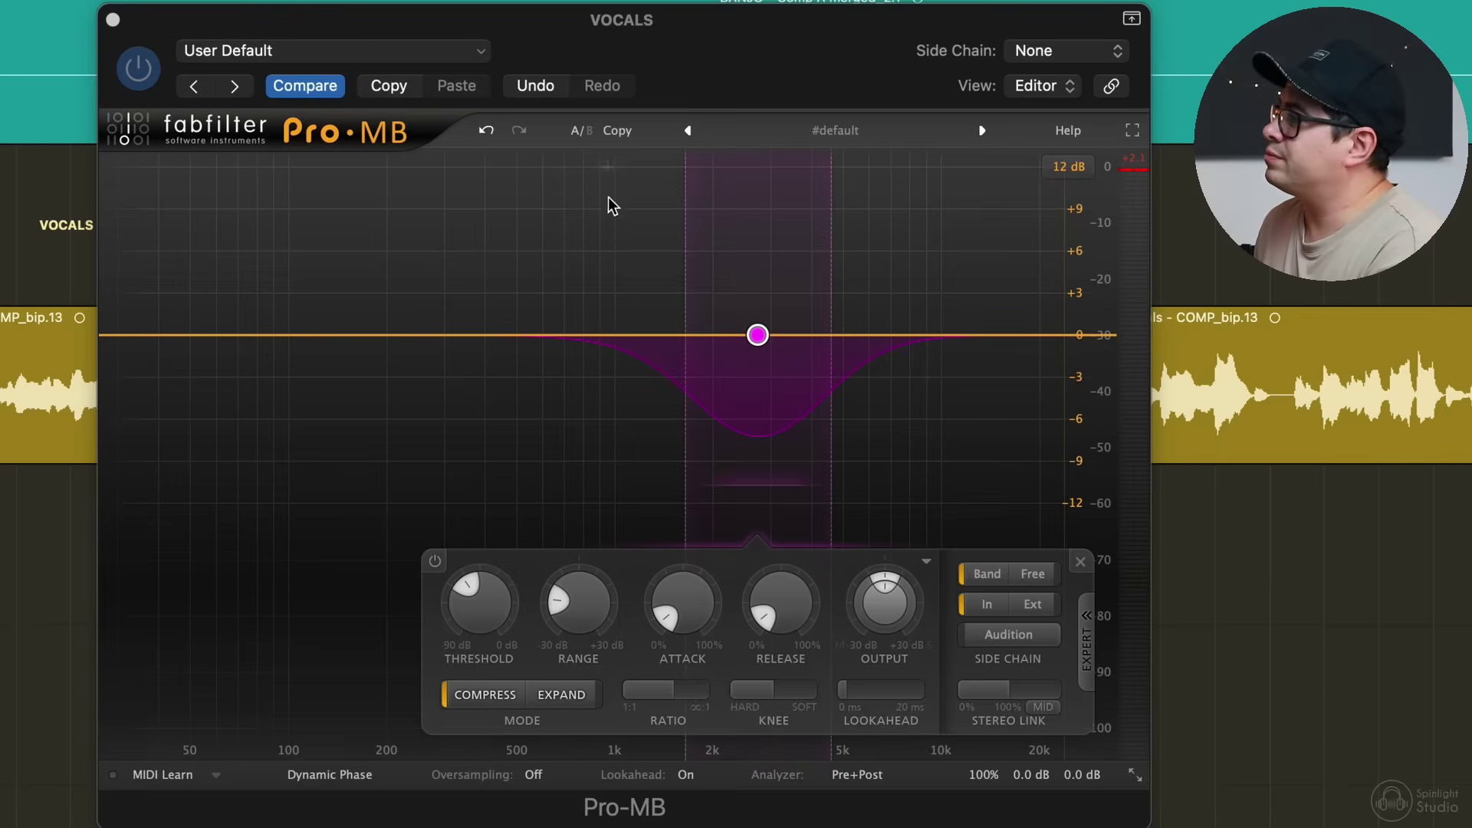
- Shift Band 1 of the vocal compression up in frequency, centring it just under 4 kHz
key("space")
mouse_move(762, 335)
left_click_drag(770, 338, 809, 338)
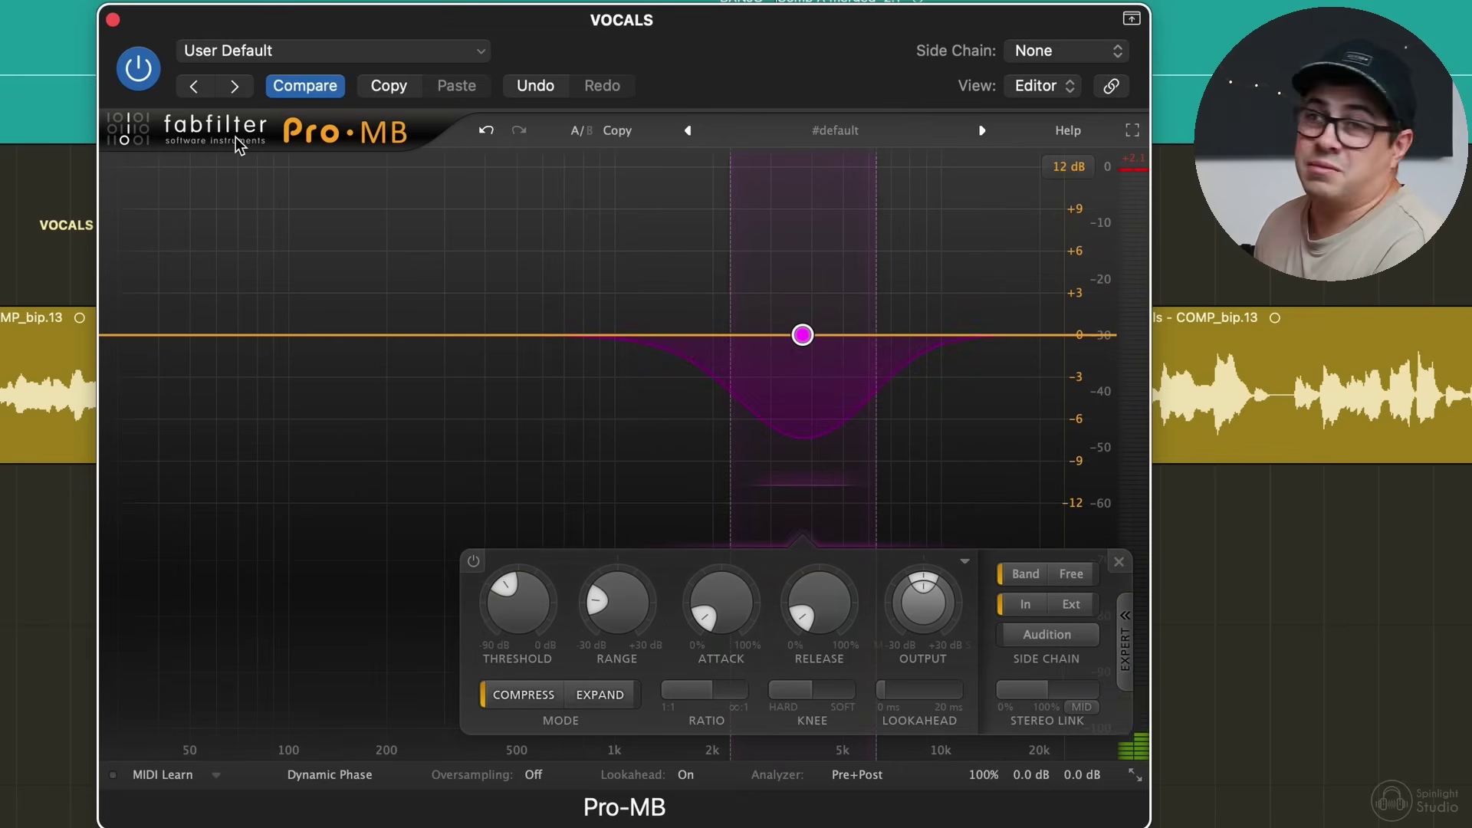
- Play the vocals and switch the plug-in's global bypass on and off twice to compare the processed and unprocessed sound
mouse_move(806, 337)
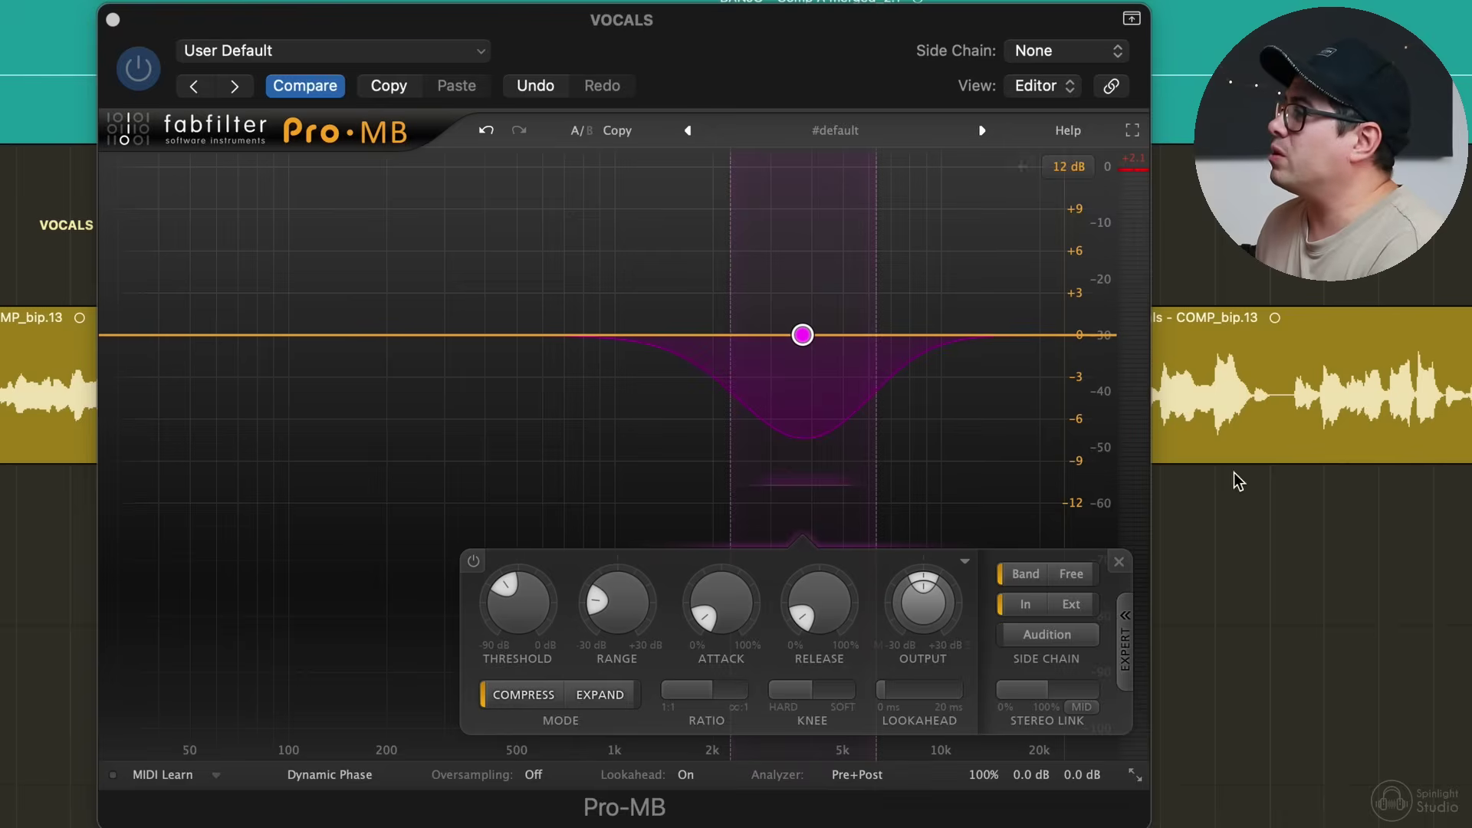
key("space")
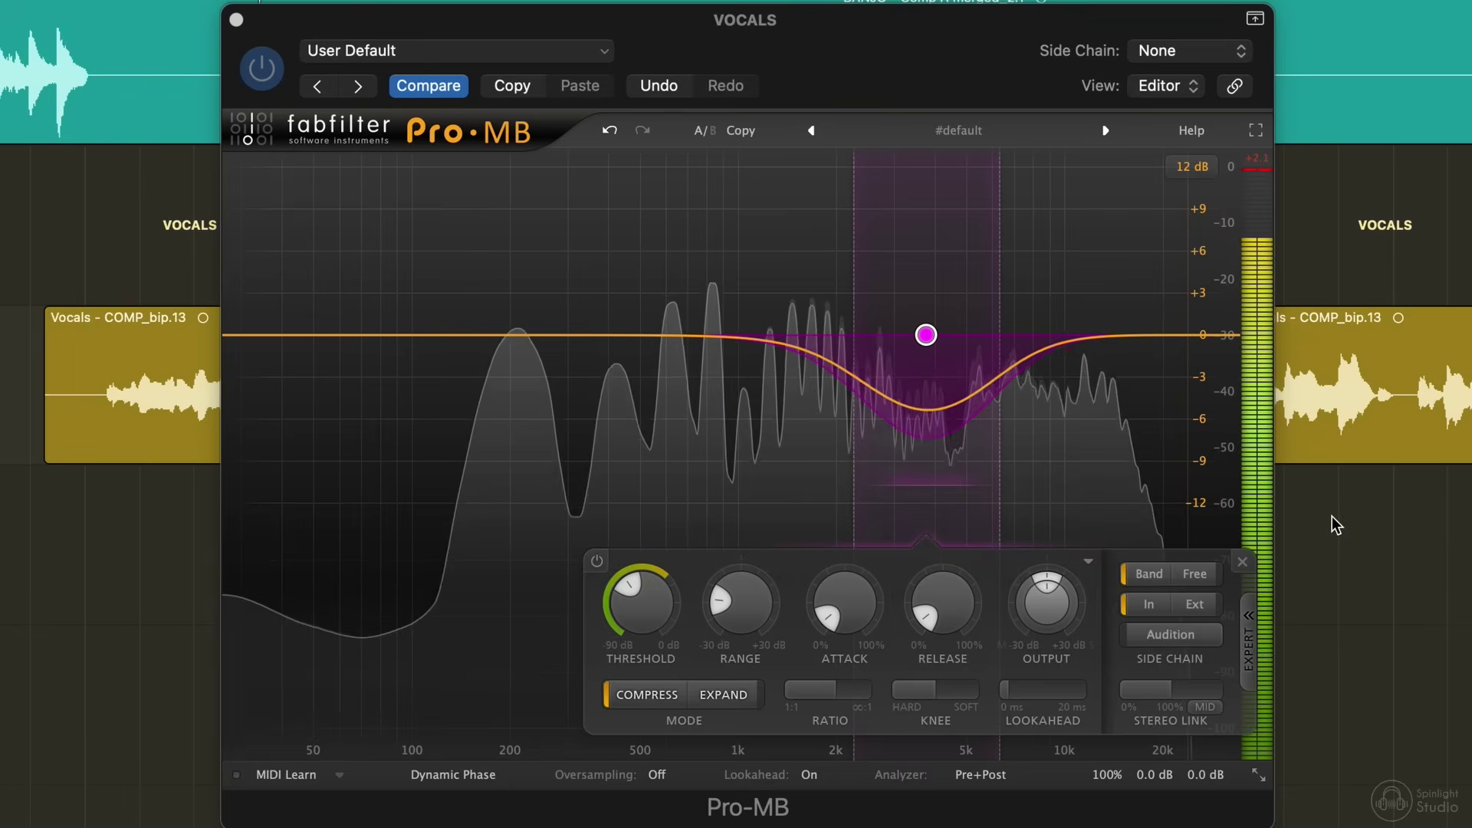
mouse_move(1106, 775)
left_click(1106, 743)
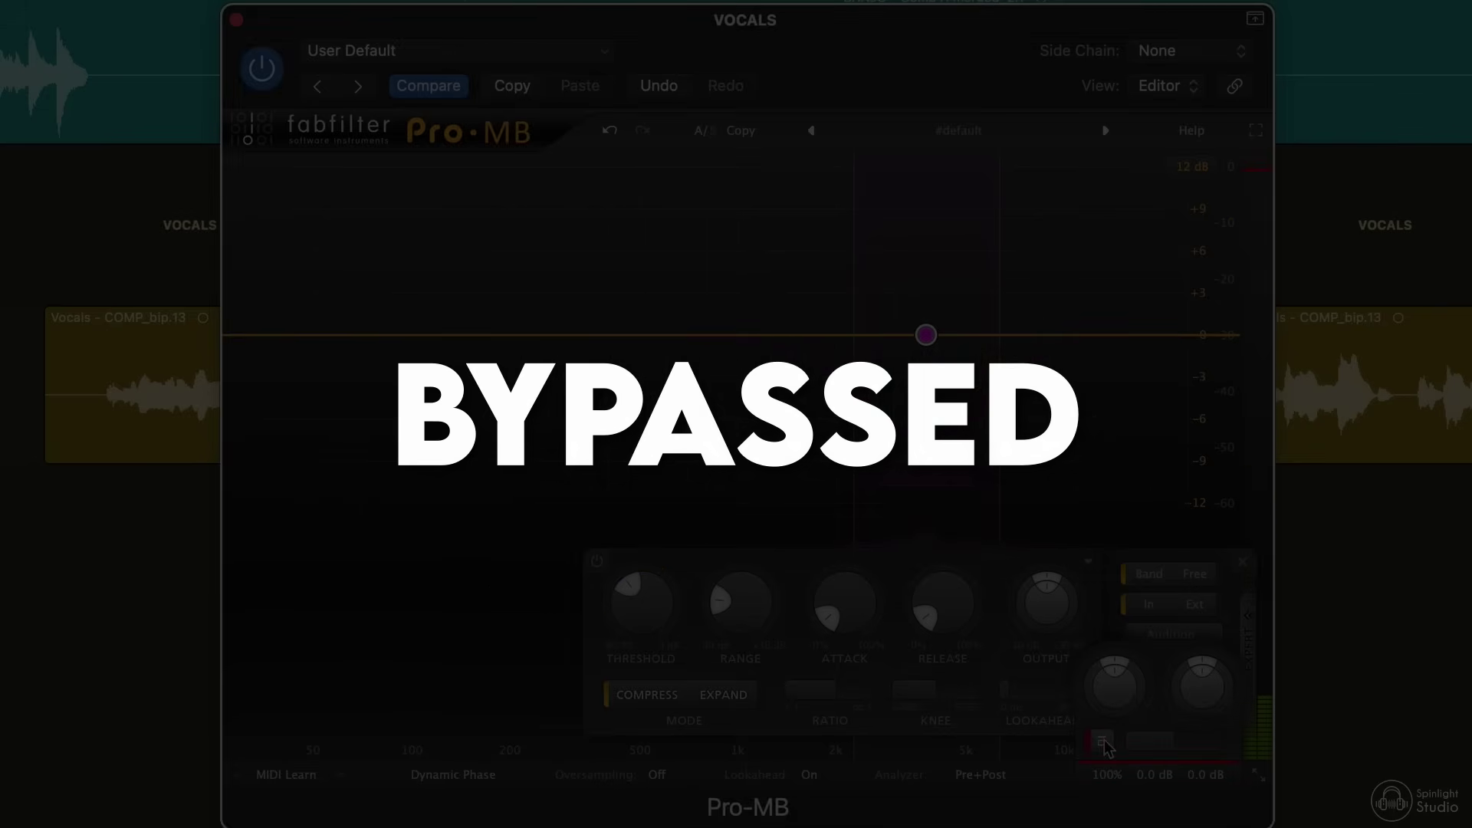
left_click(1104, 744)
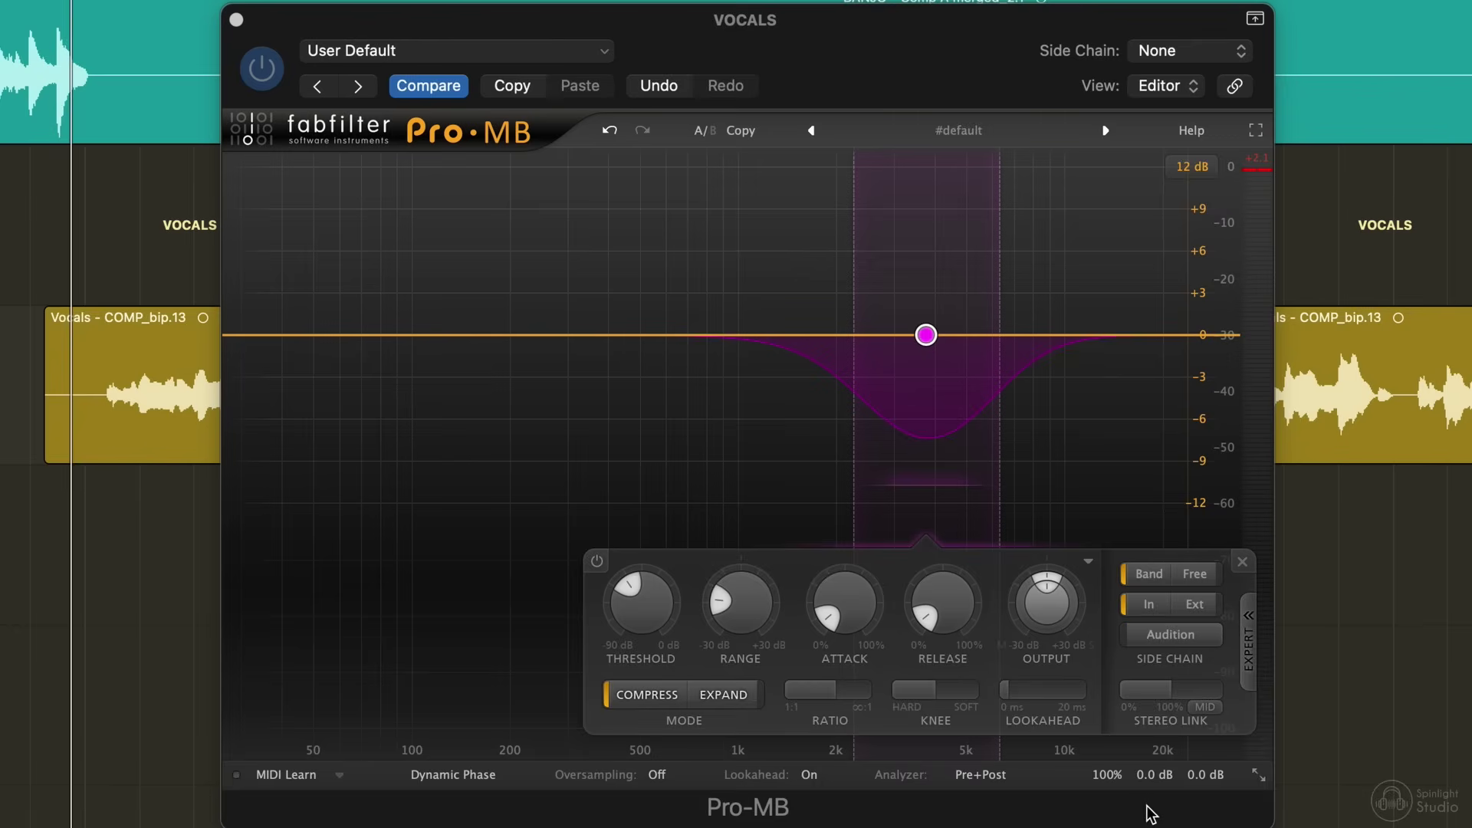
key("space")
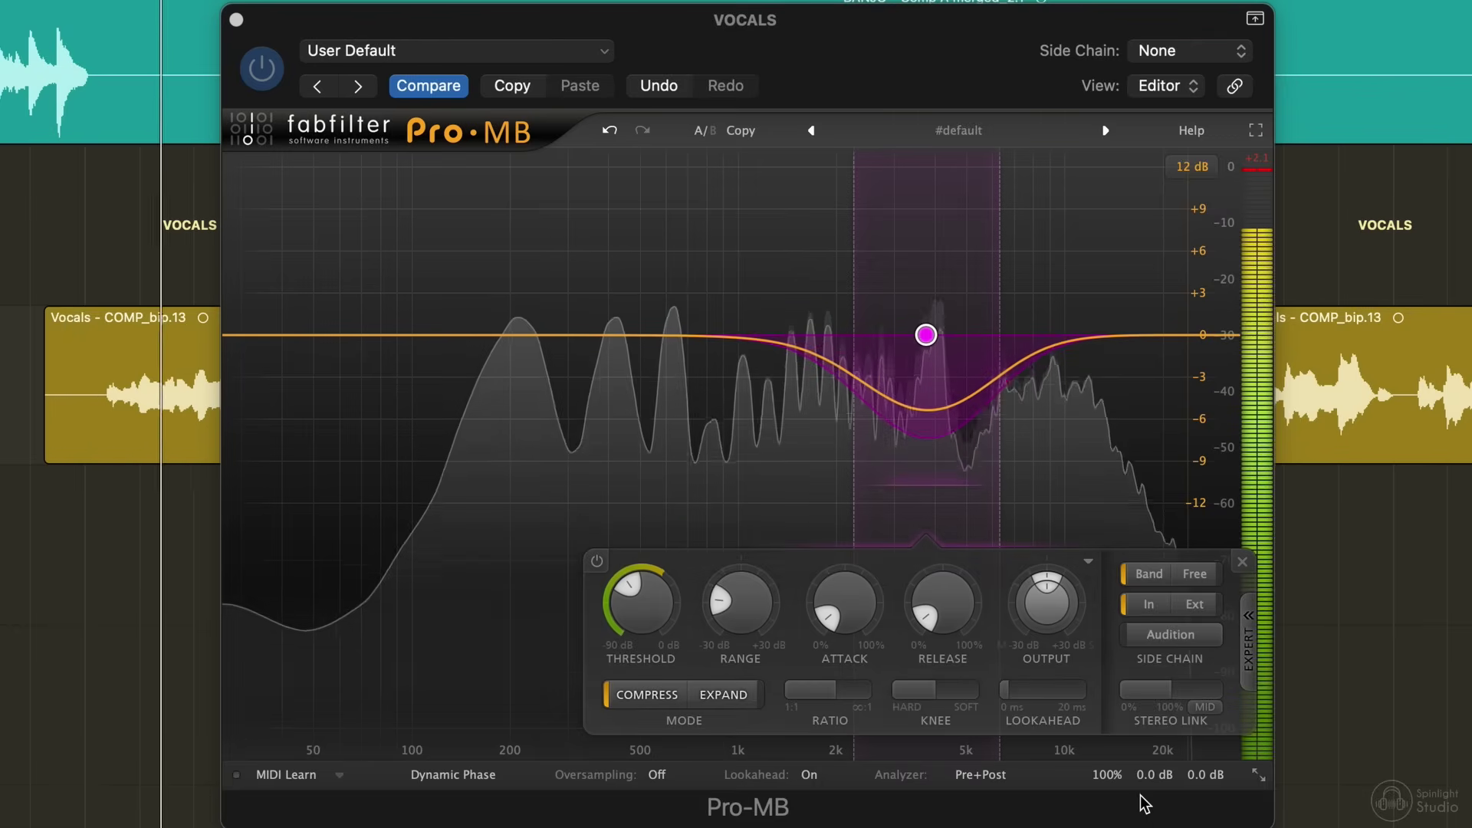
mouse_move(1121, 767)
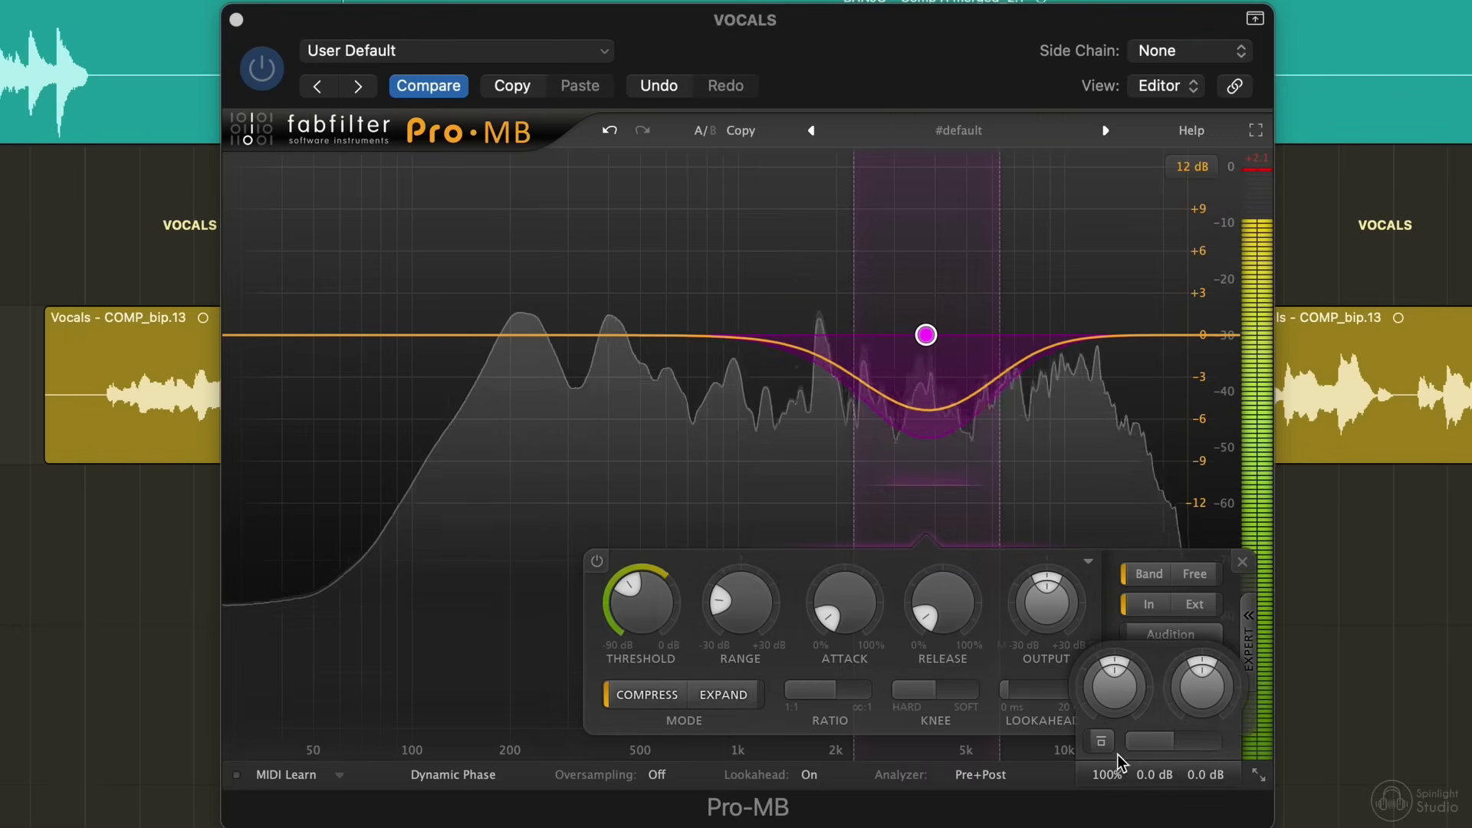
left_click(1108, 743)
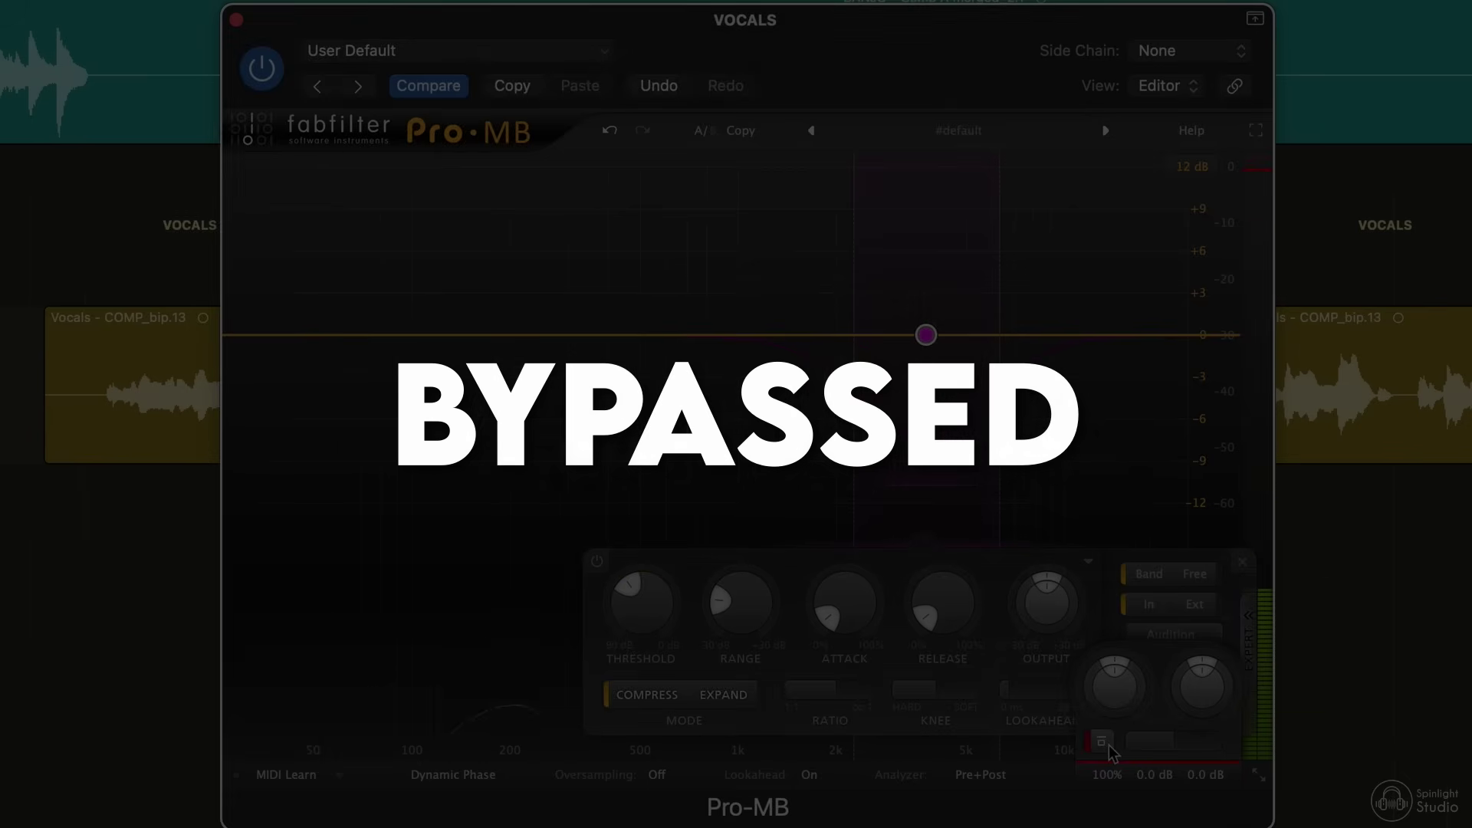
left_click(1107, 743)
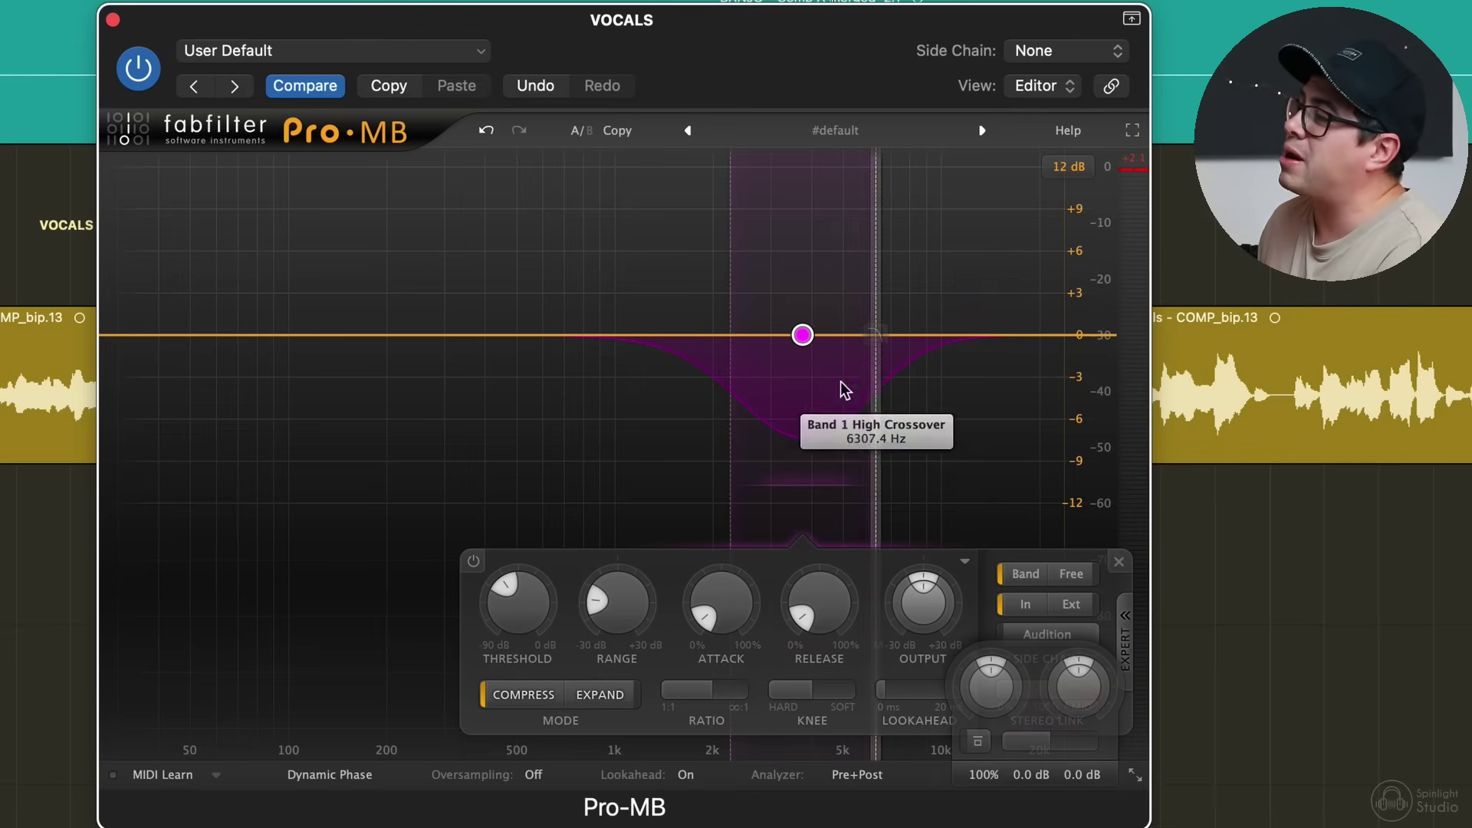
- Move Band 1 of the vocal compression down the spectrum to between 500 Hz and 1 kHz
left_click_drag(802, 335, 570, 336)
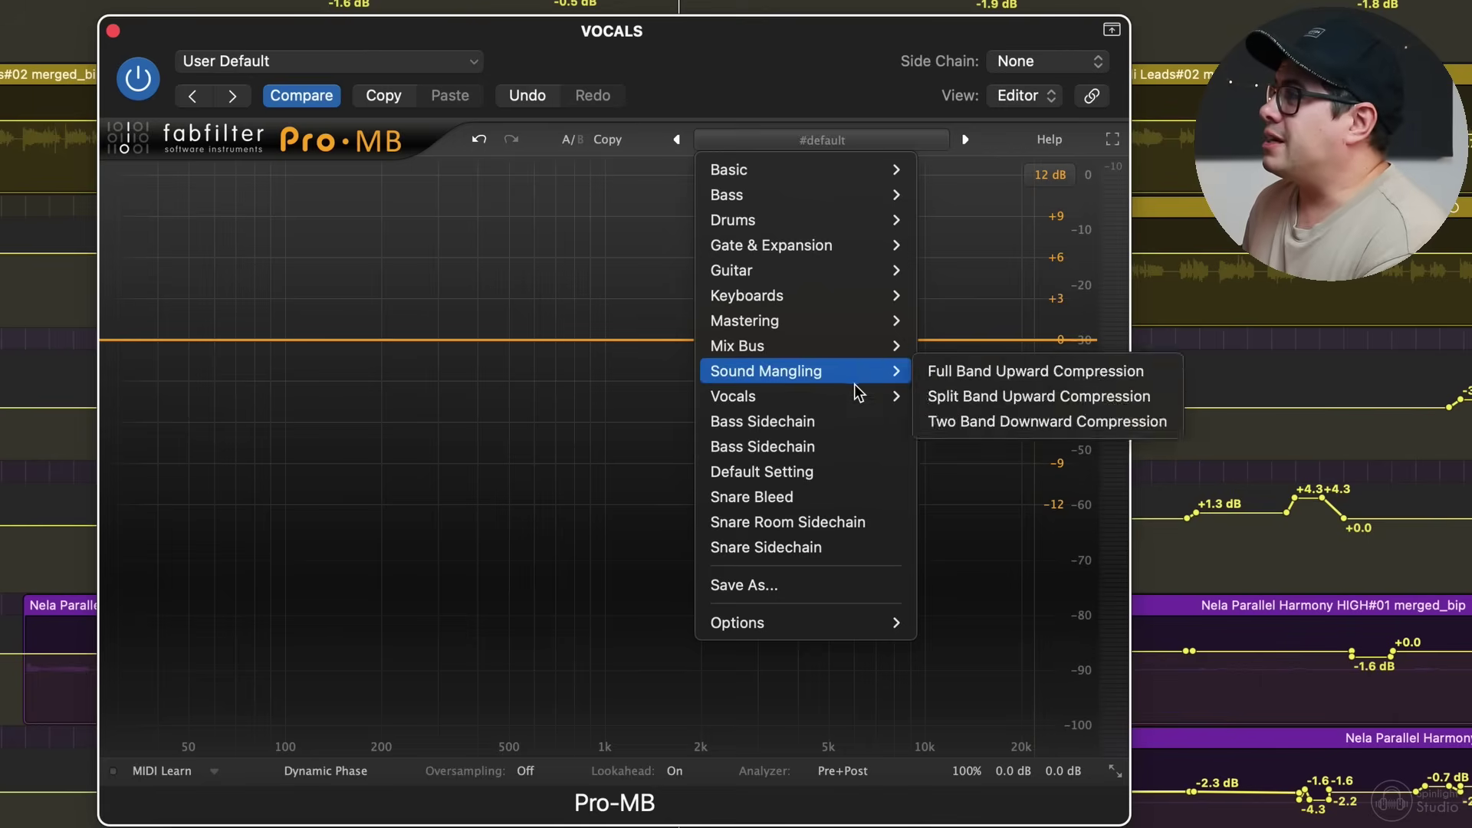
- Load the De-esser preset from the Vocals category on the VOCALS Pro-MB
mouse_move(843, 396)
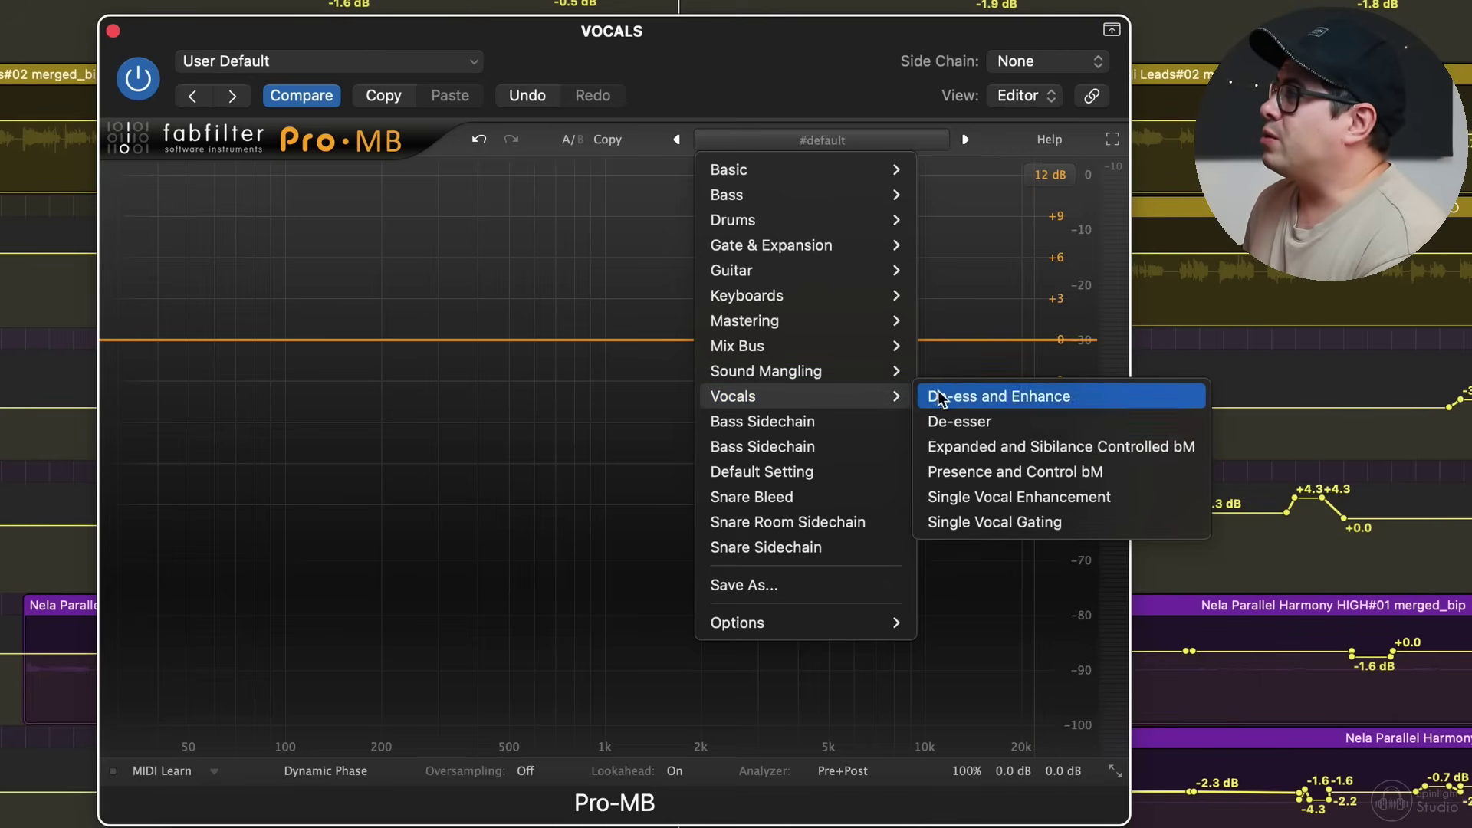
left_click(1018, 434)
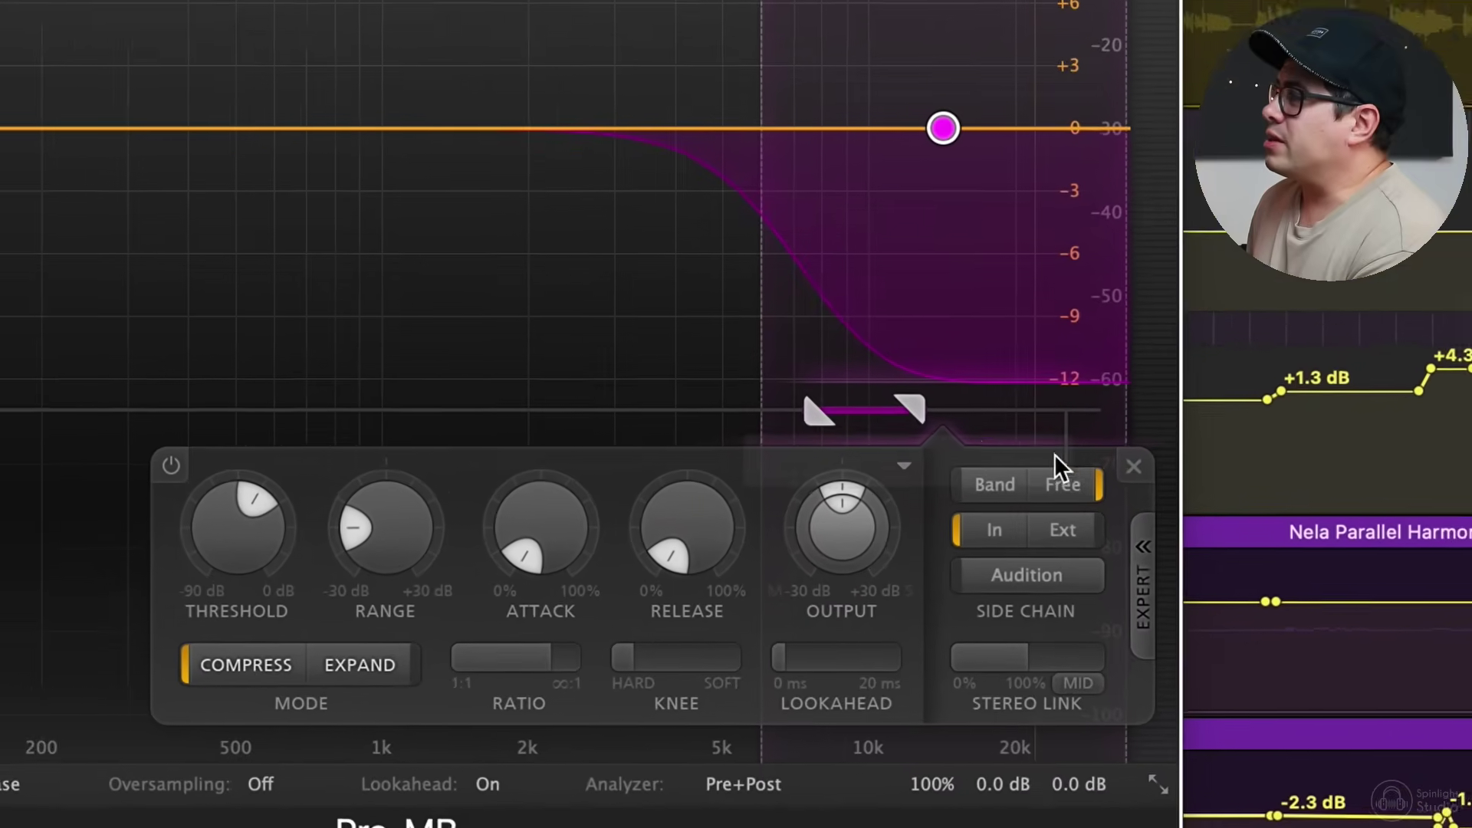
- Examine the de-esser band's expert side-chain options and its free side-chain frequency range
left_click(1145, 577)
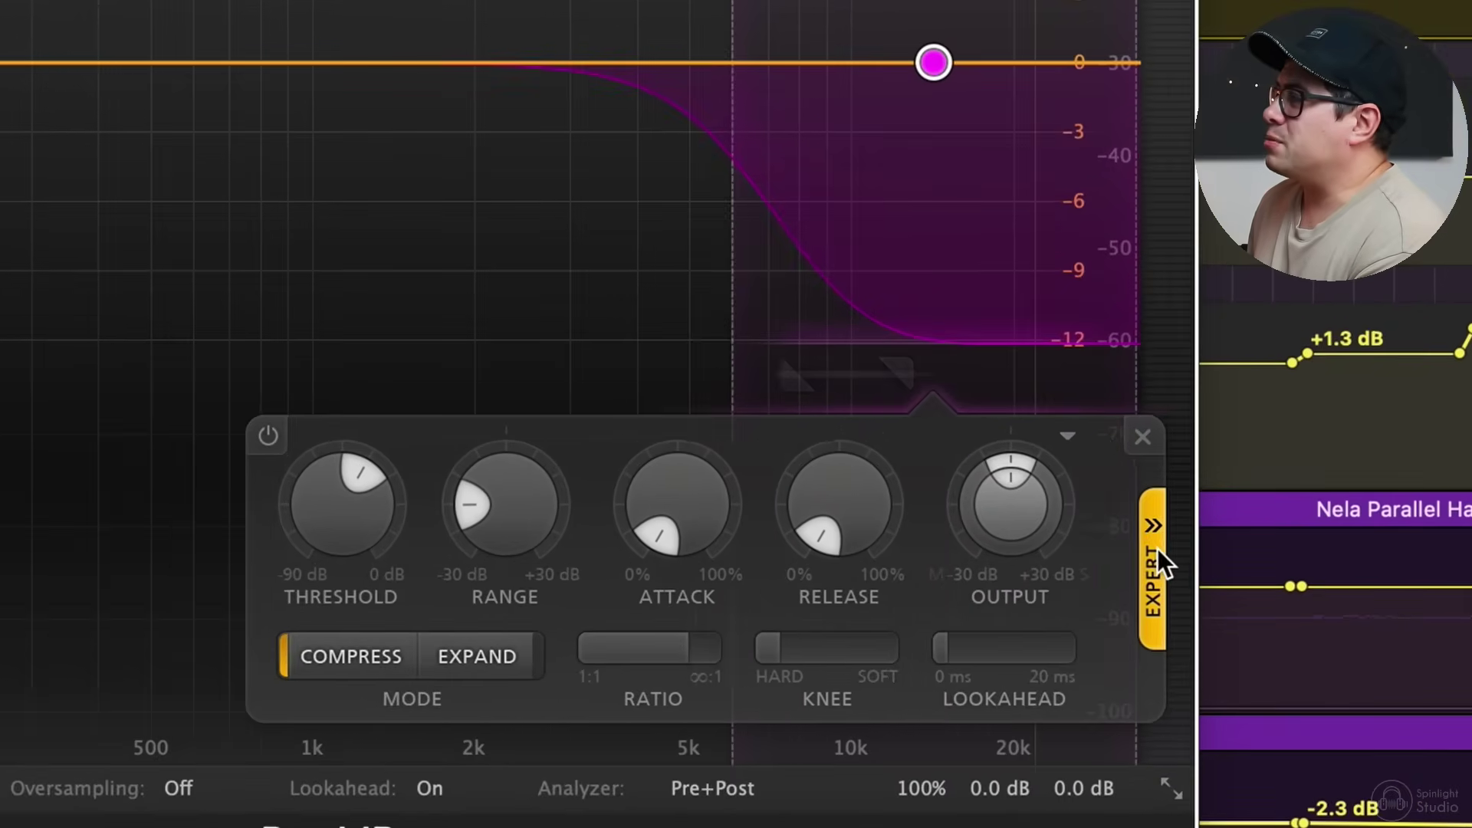
left_click(1157, 549)
left_click(986, 453)
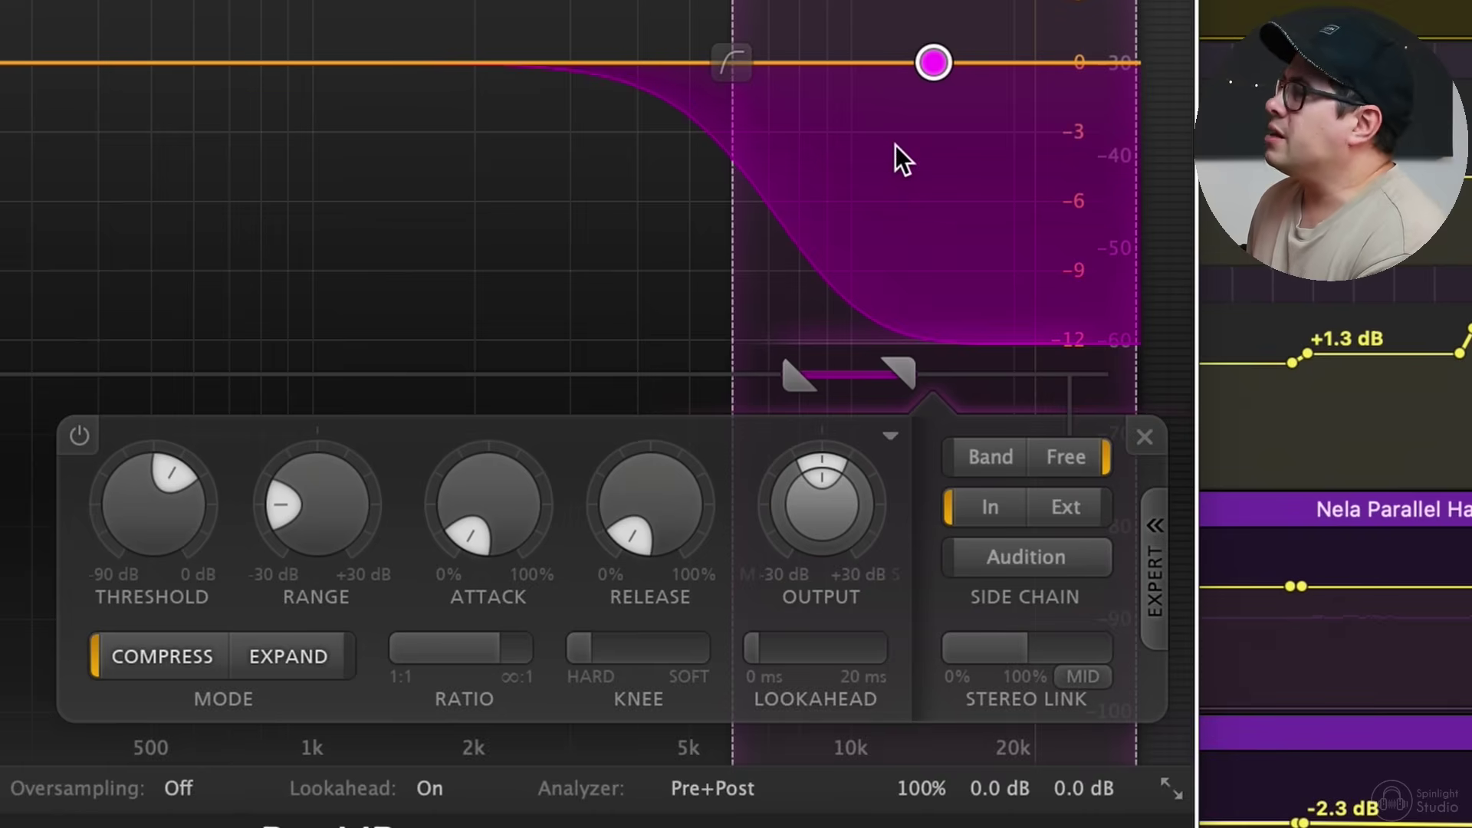
mouse_move(862, 370)
left_mouse_down()
mouse_move(844, 369)
mouse_move(854, 362)
left_mouse_up()
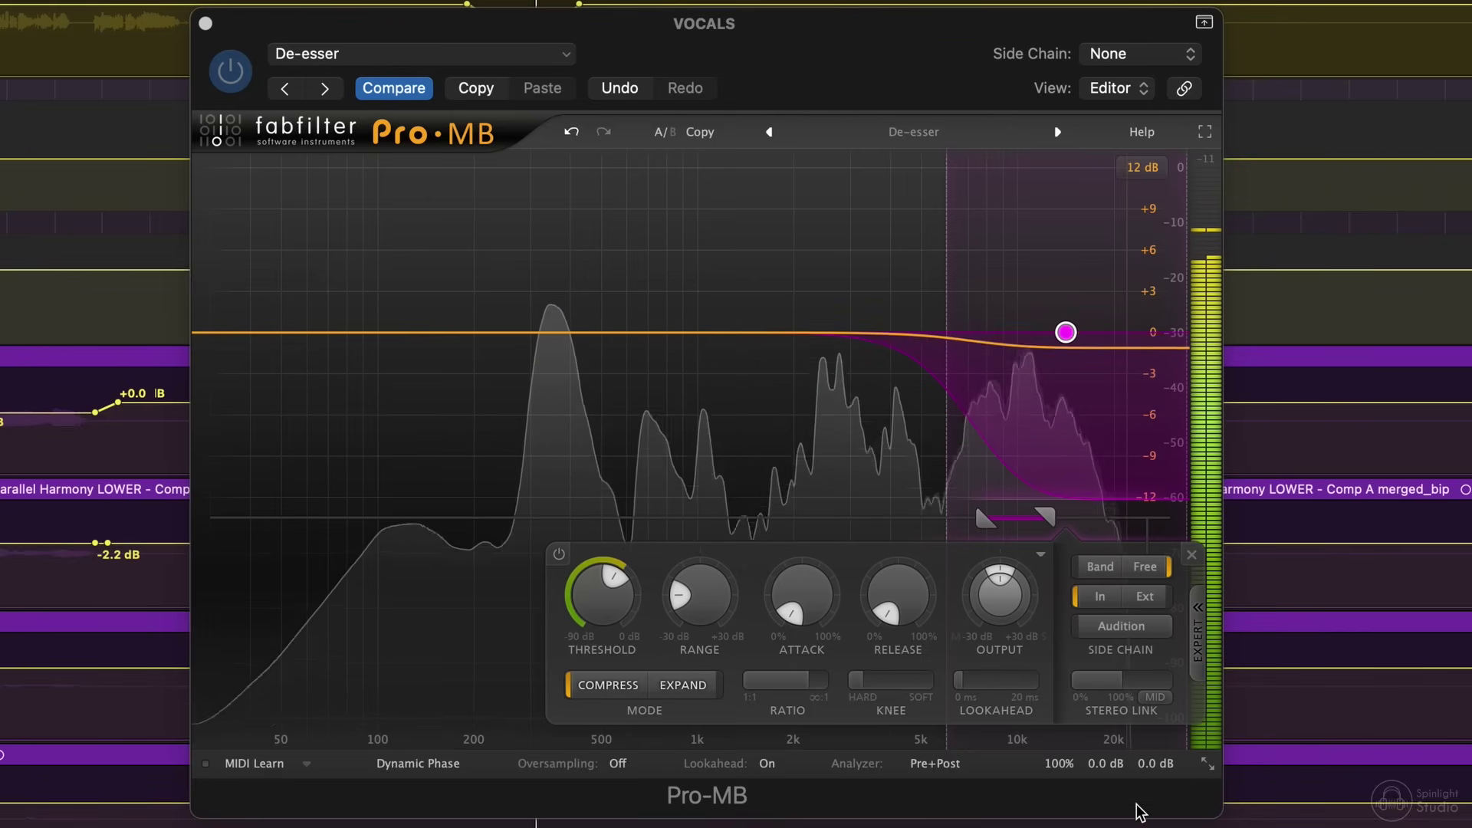
- Bypass and re-enable the de-esser during playback to compare the sibilance on the vocals
left_click(1031, 717)
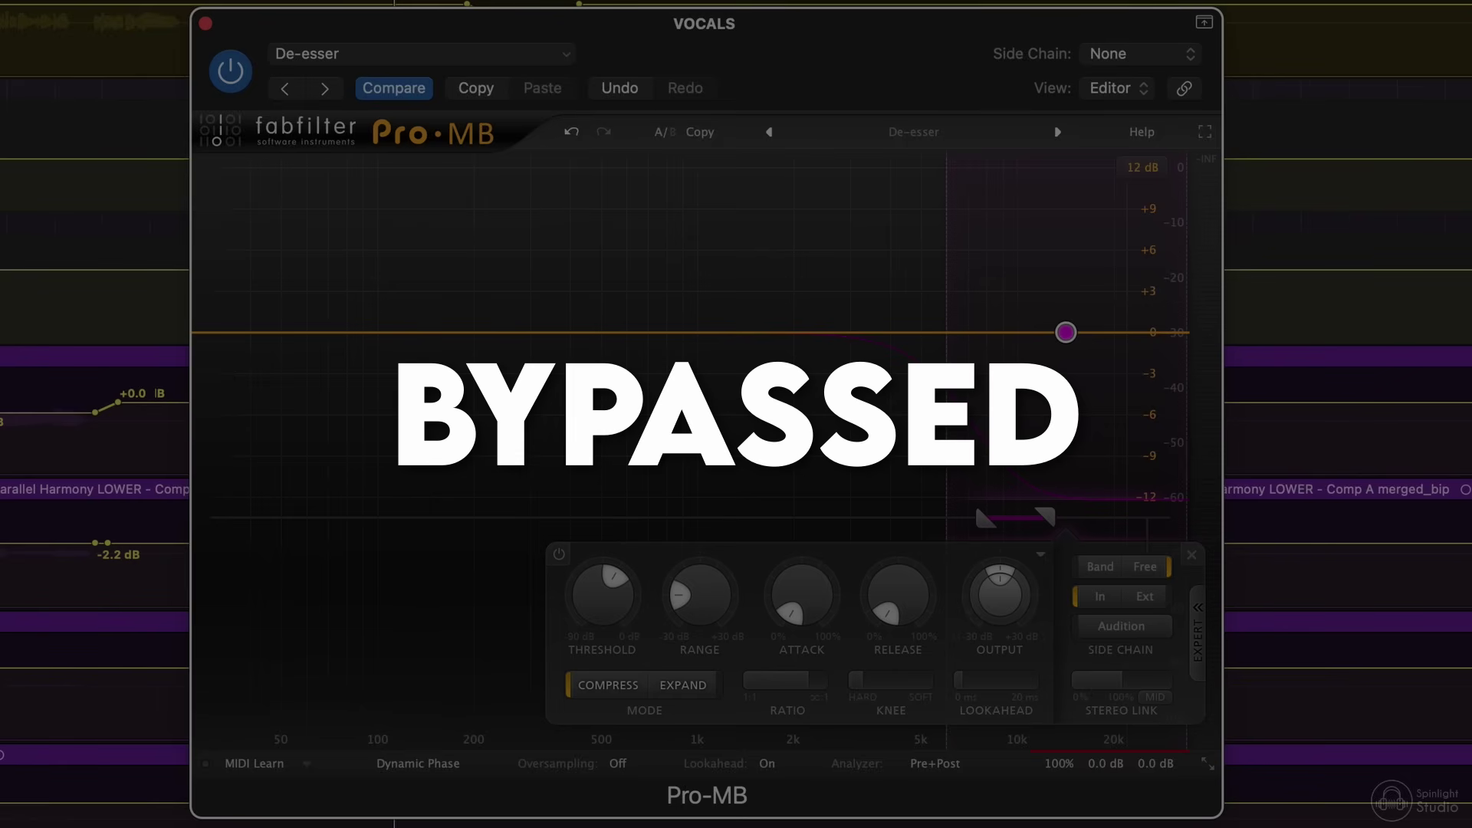
left_click(1048, 729)
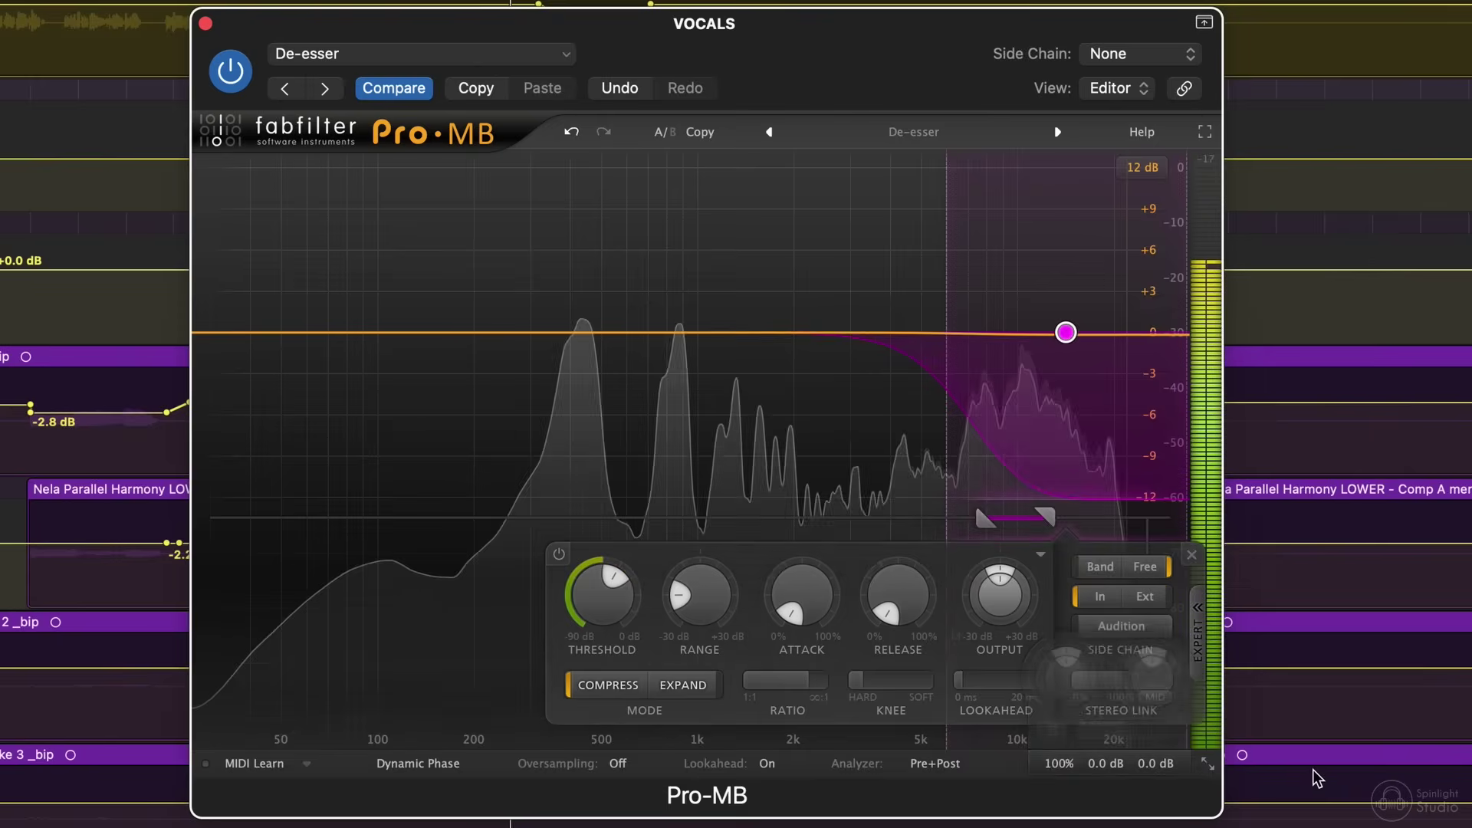
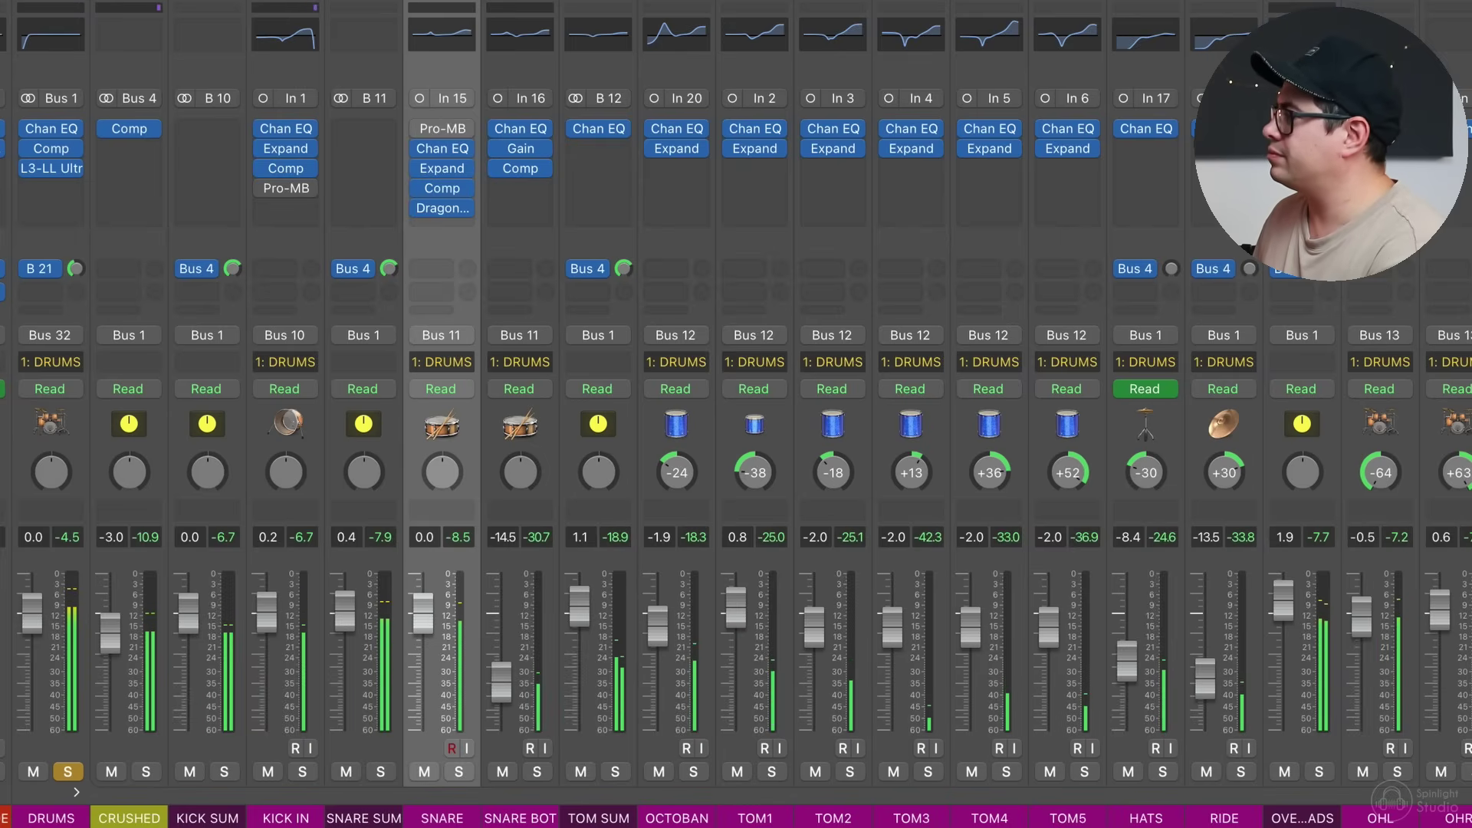
- Solo the KICK IN channel in the mixer
left_click(304, 773)
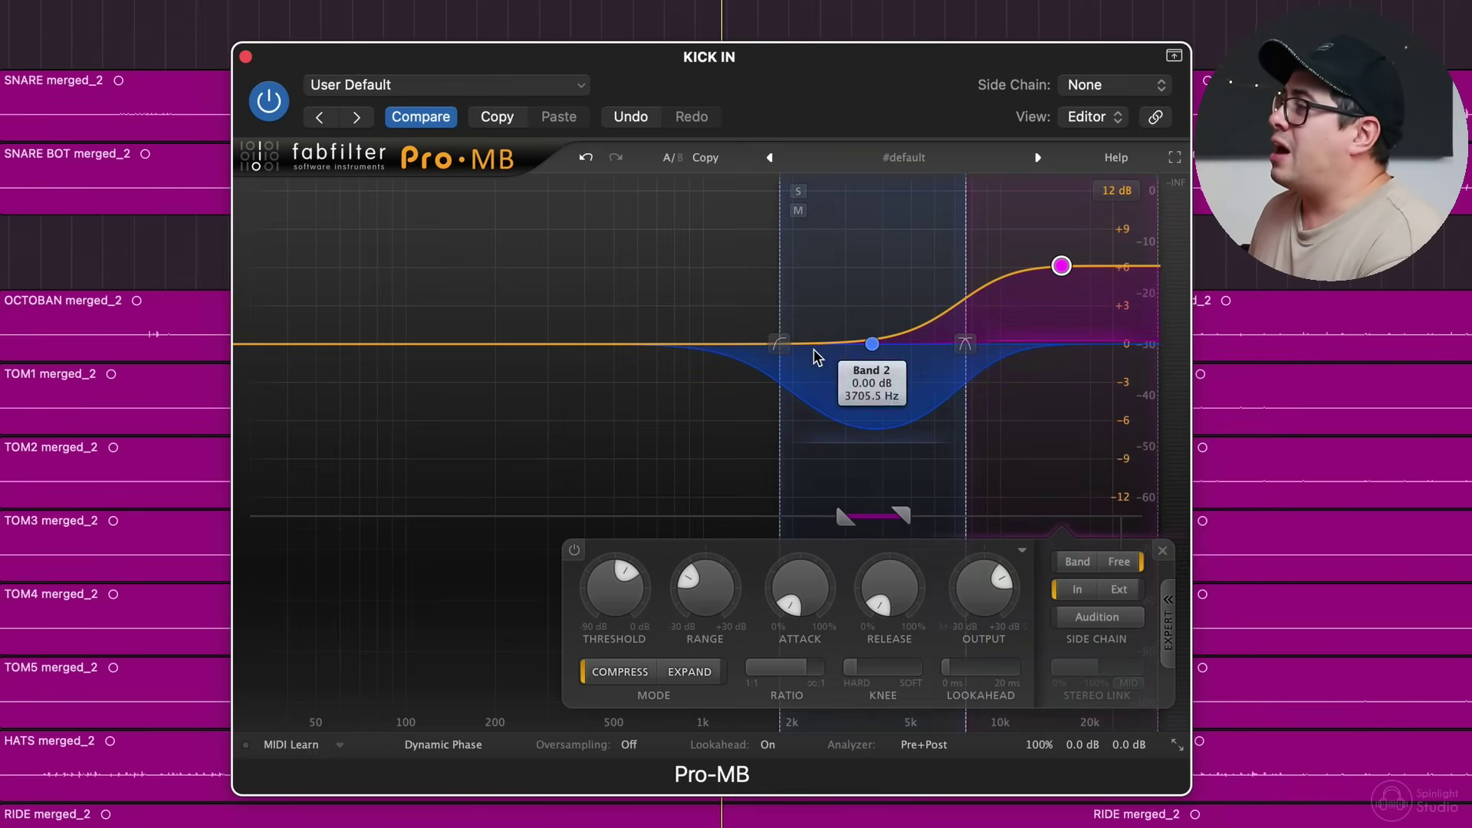
- Select Band 2 of the KICK IN Pro-MB and review its range, threshold and timing settings
left_click(872, 343)
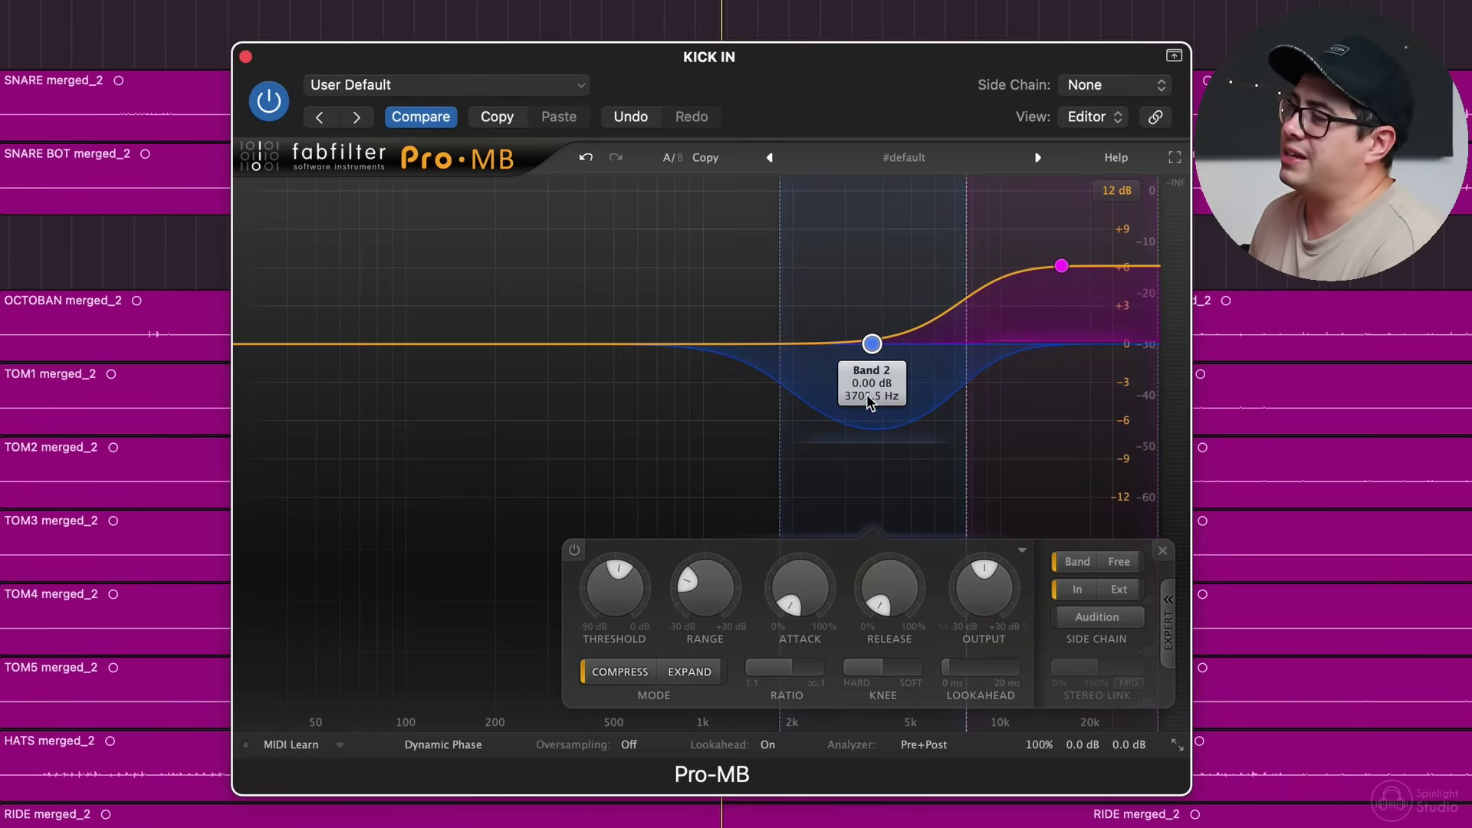
mouse_move(691, 591)
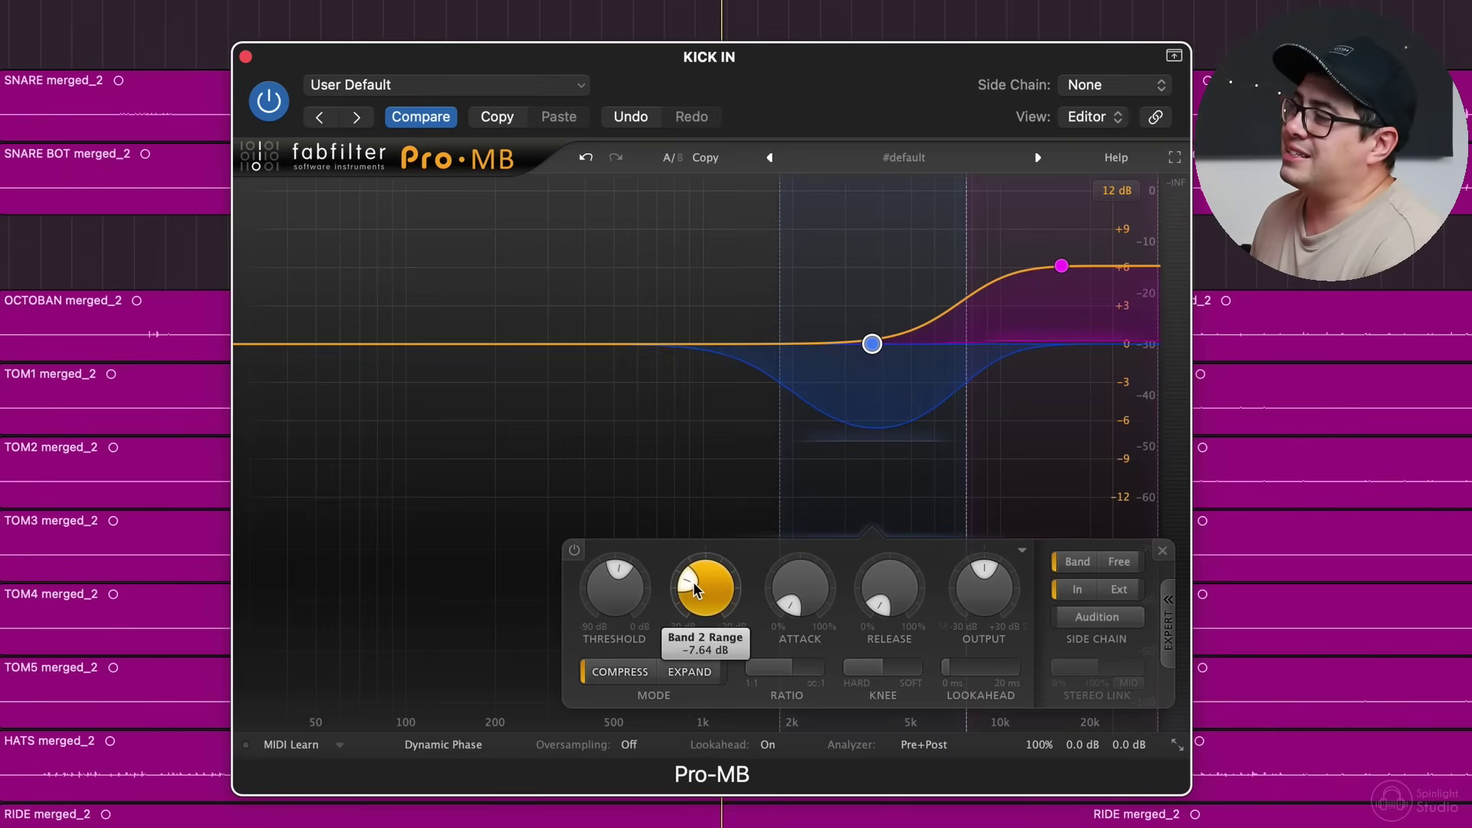
mouse_move(635, 577)
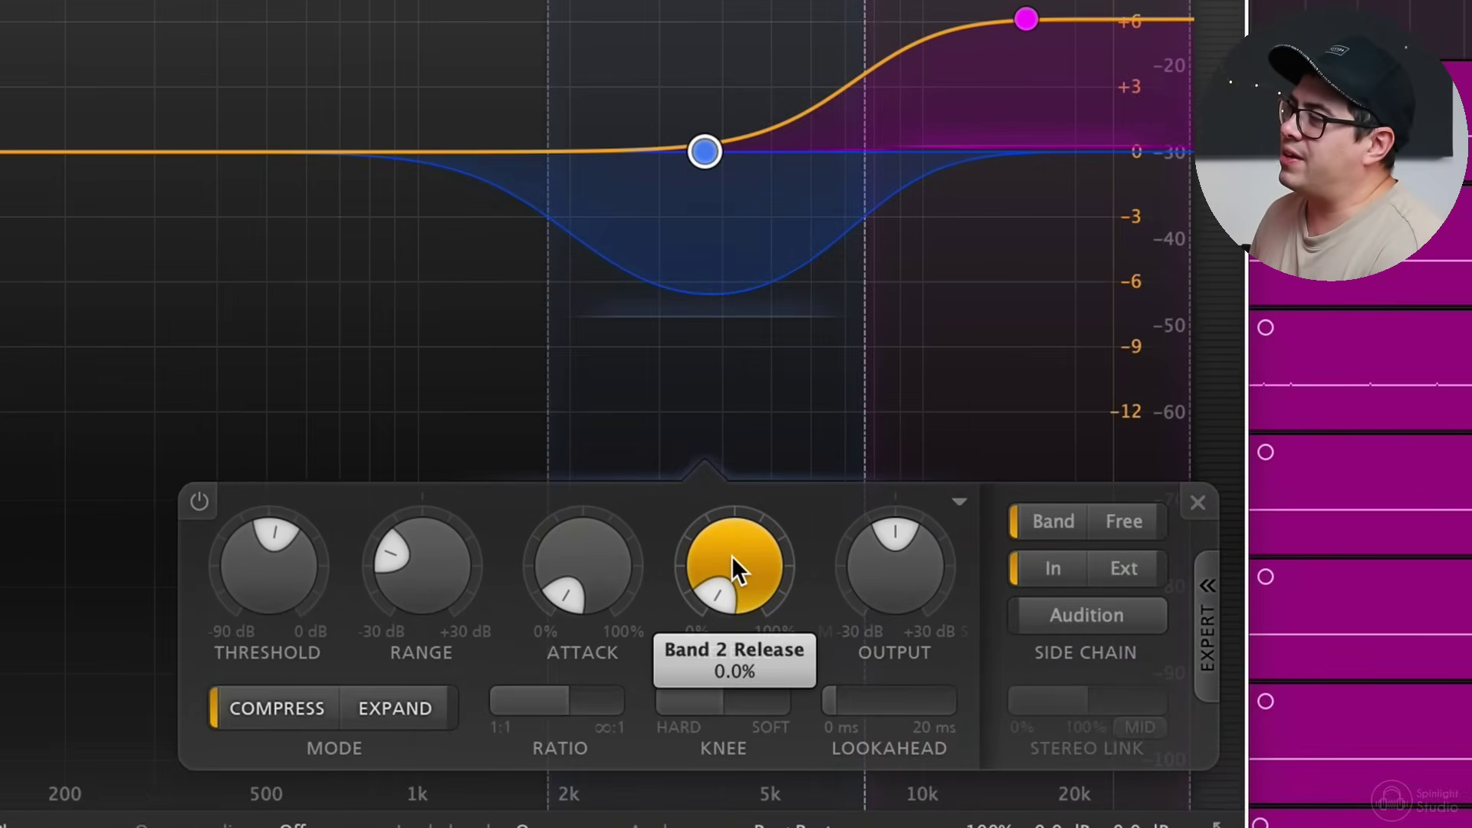
- Select the high-frequency Band 1 of the KICK IN Pro-MB and check its range, attack and release
left_click(1015, 40)
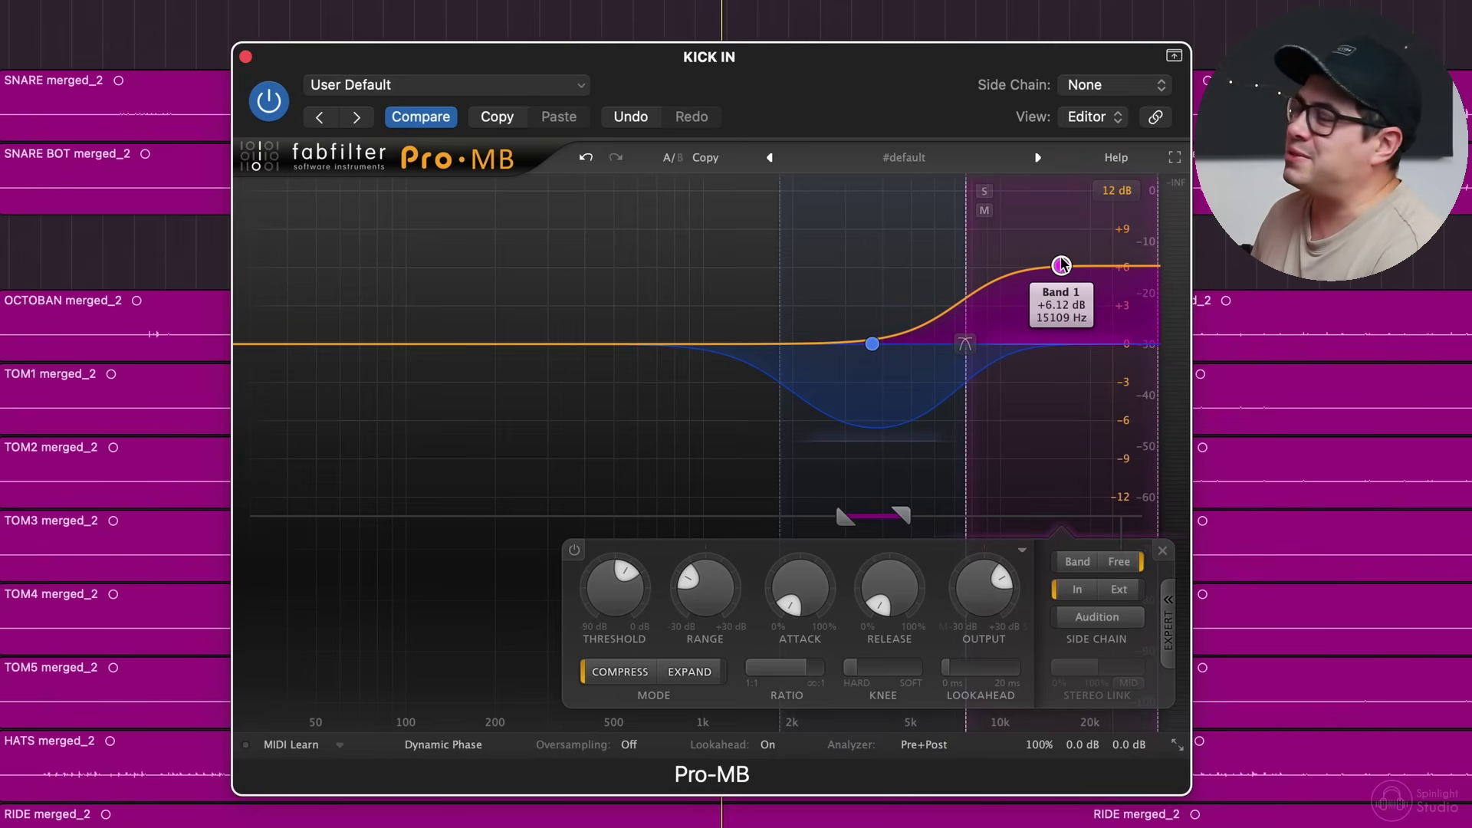
mouse_move(704, 585)
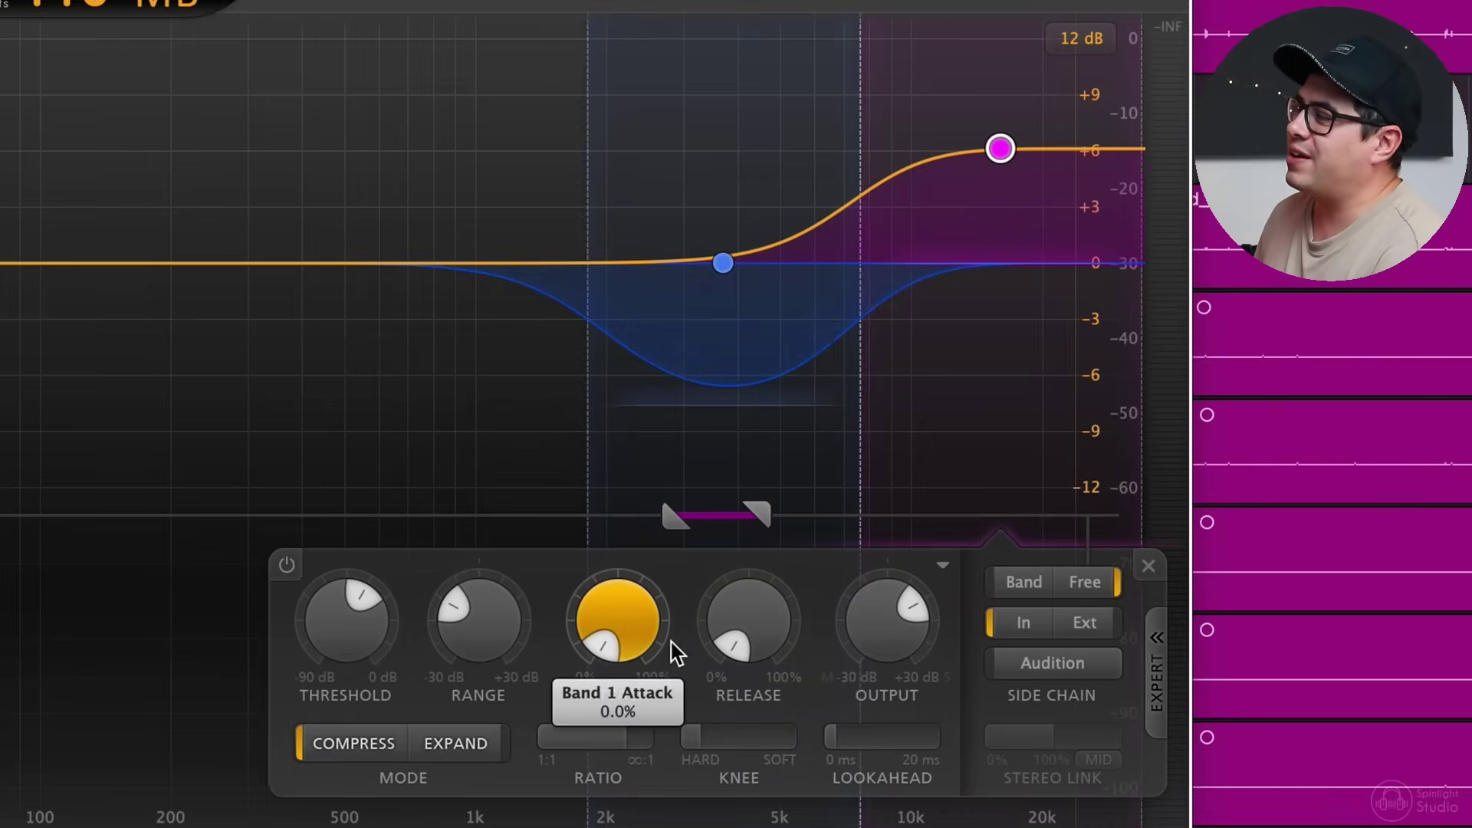
mouse_move(798, 663)
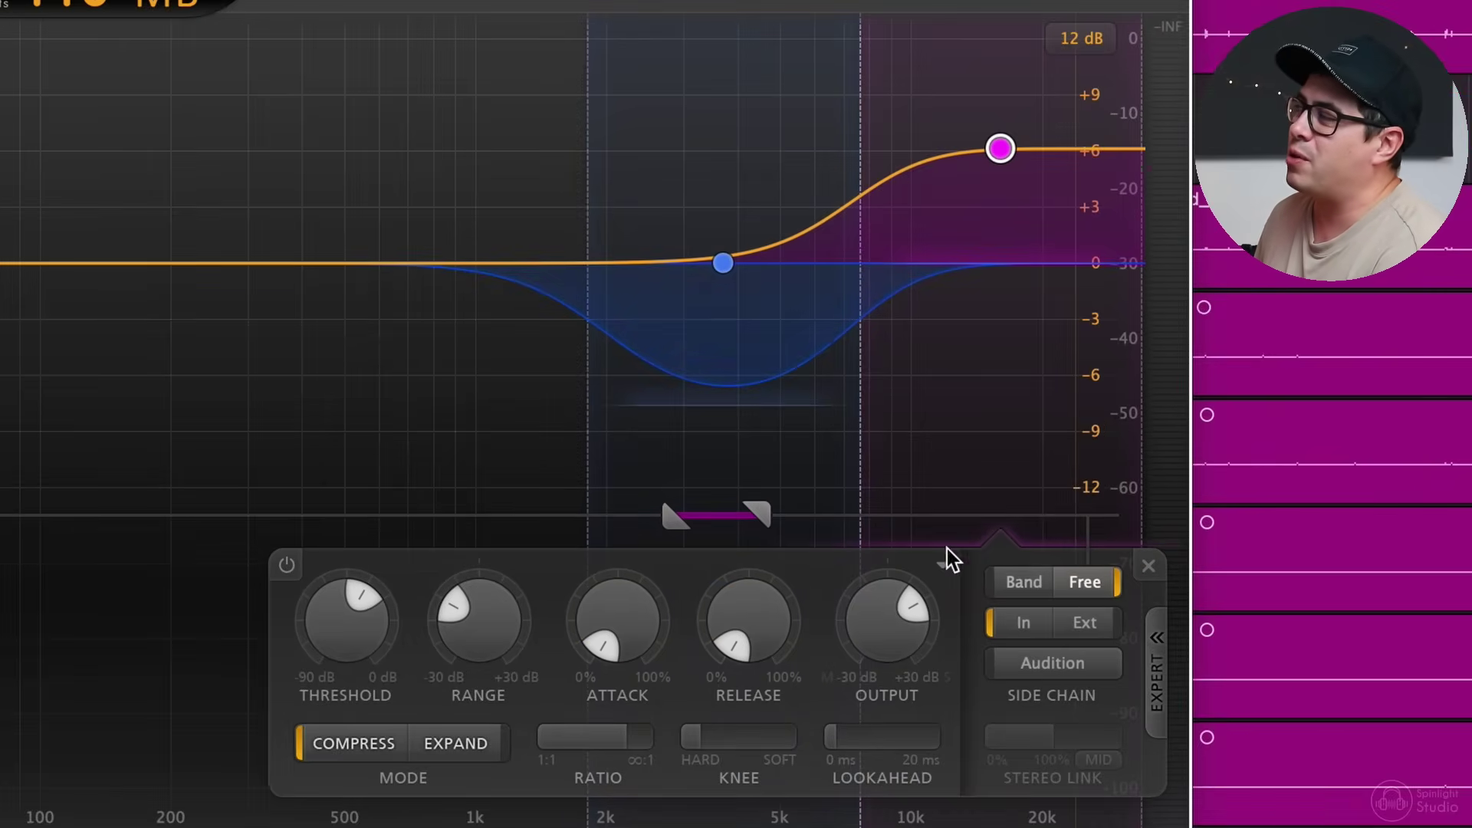
- Extend the lower edge of Band 1's free side-chain range to a slightly lower frequency
mouse_move(667, 506)
left_click_drag(664, 517, 657, 517)
mouse_move(740, 521)
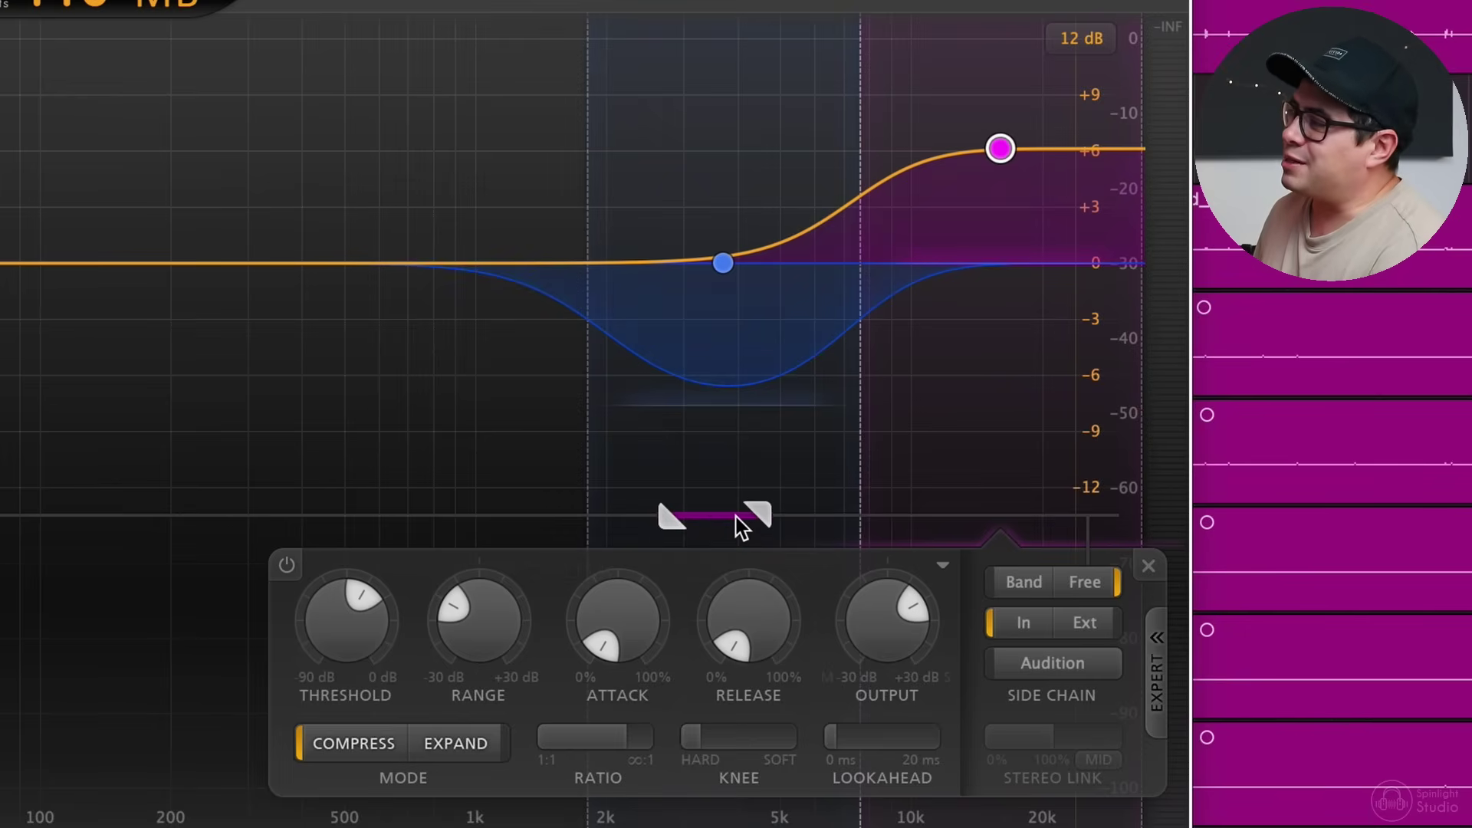
- Play the kick and bypass its Pro-MB to hear it without the multiband processing
mouse_move(721, 267)
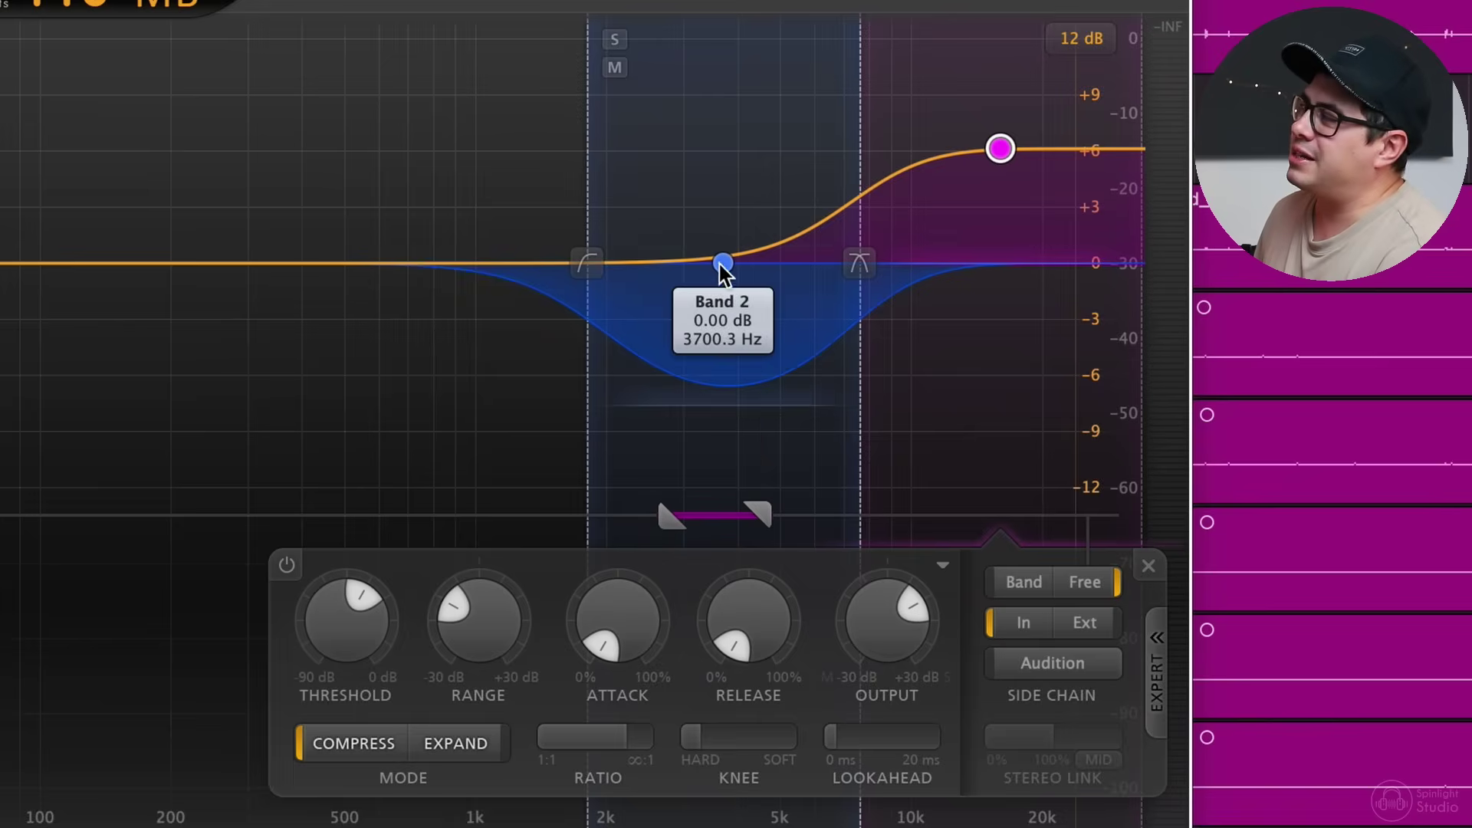
mouse_move(852, 222)
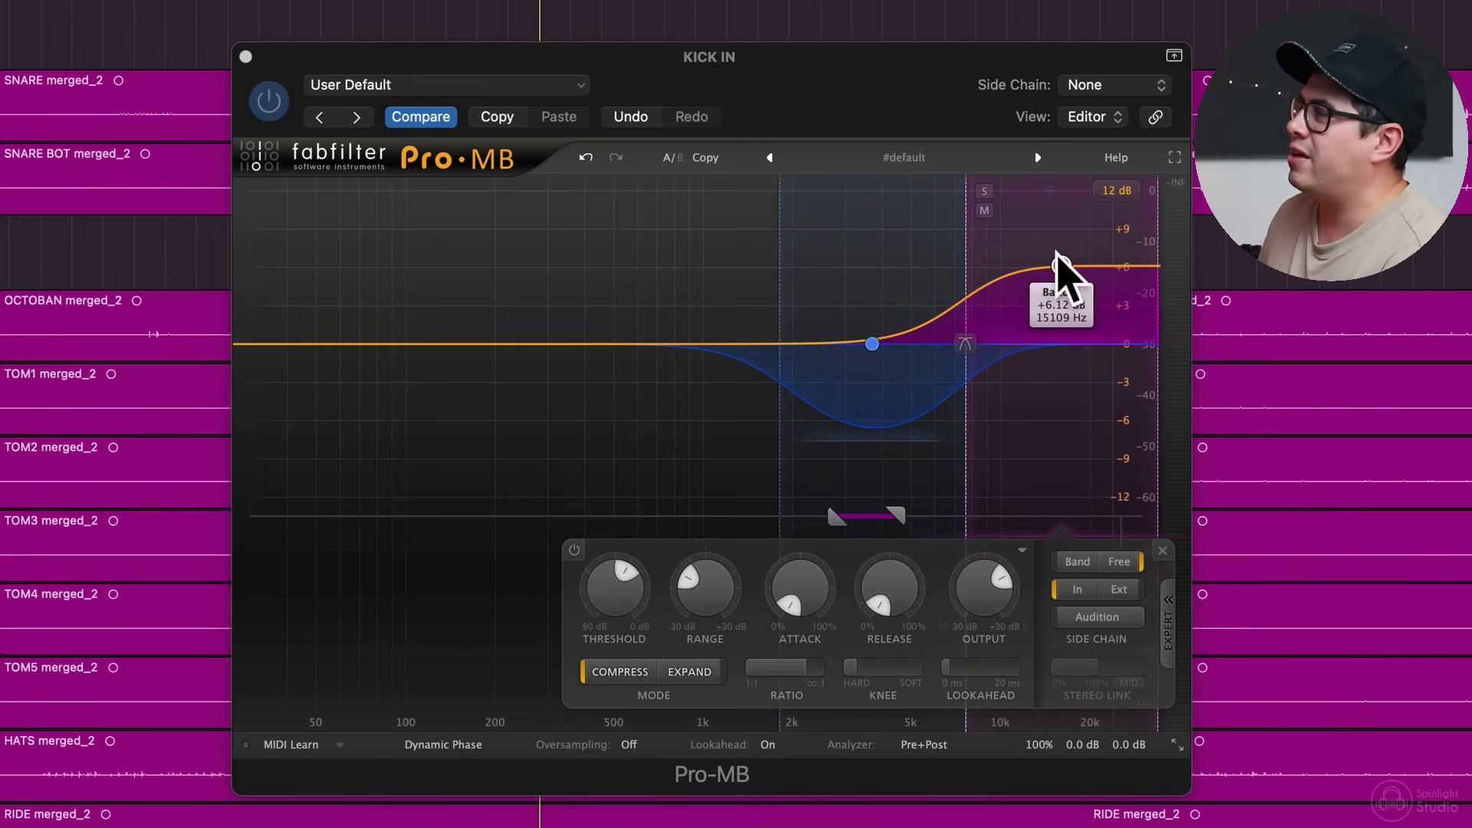
key("space")
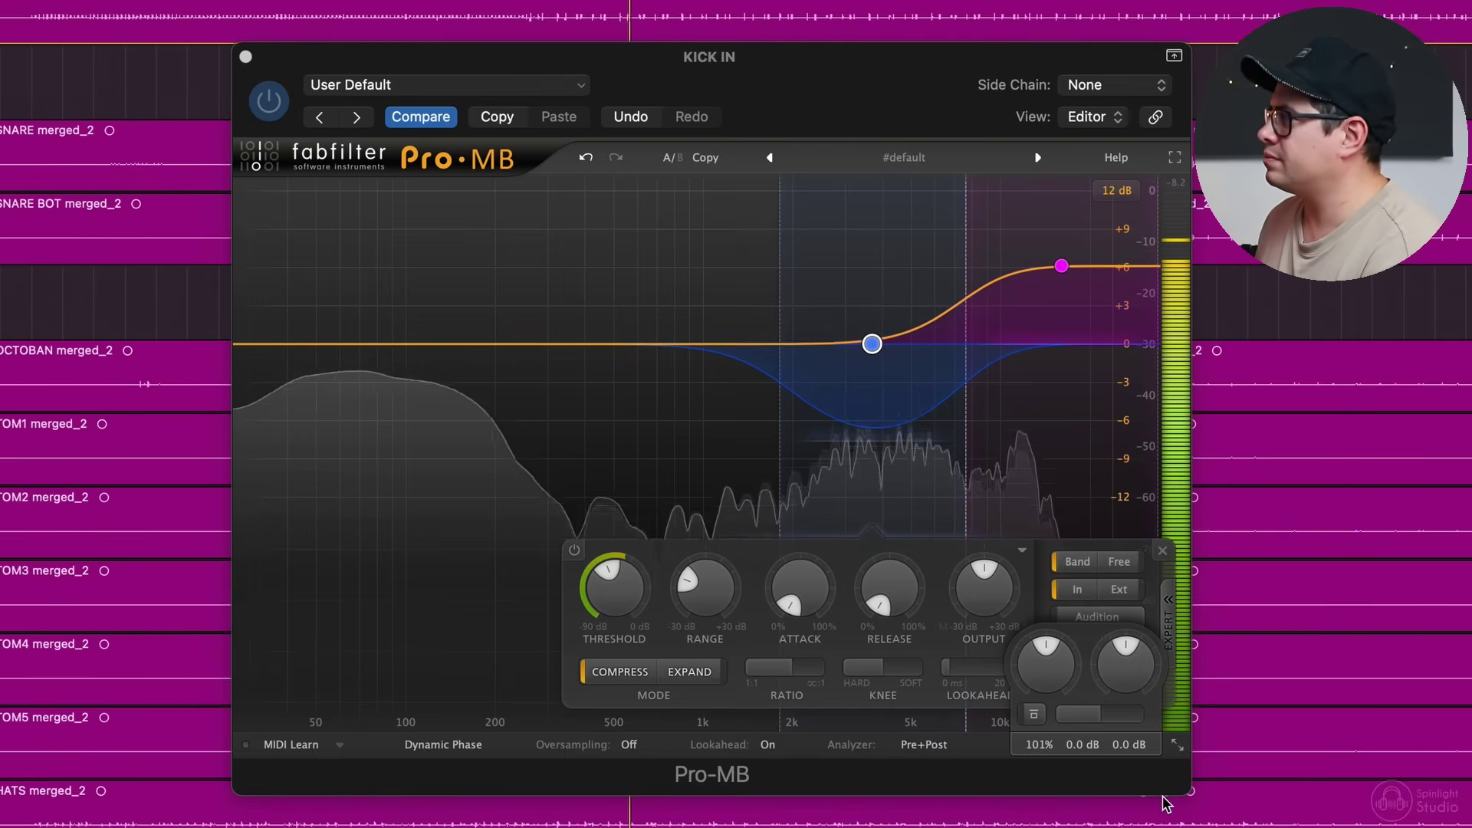
left_click(1034, 714)
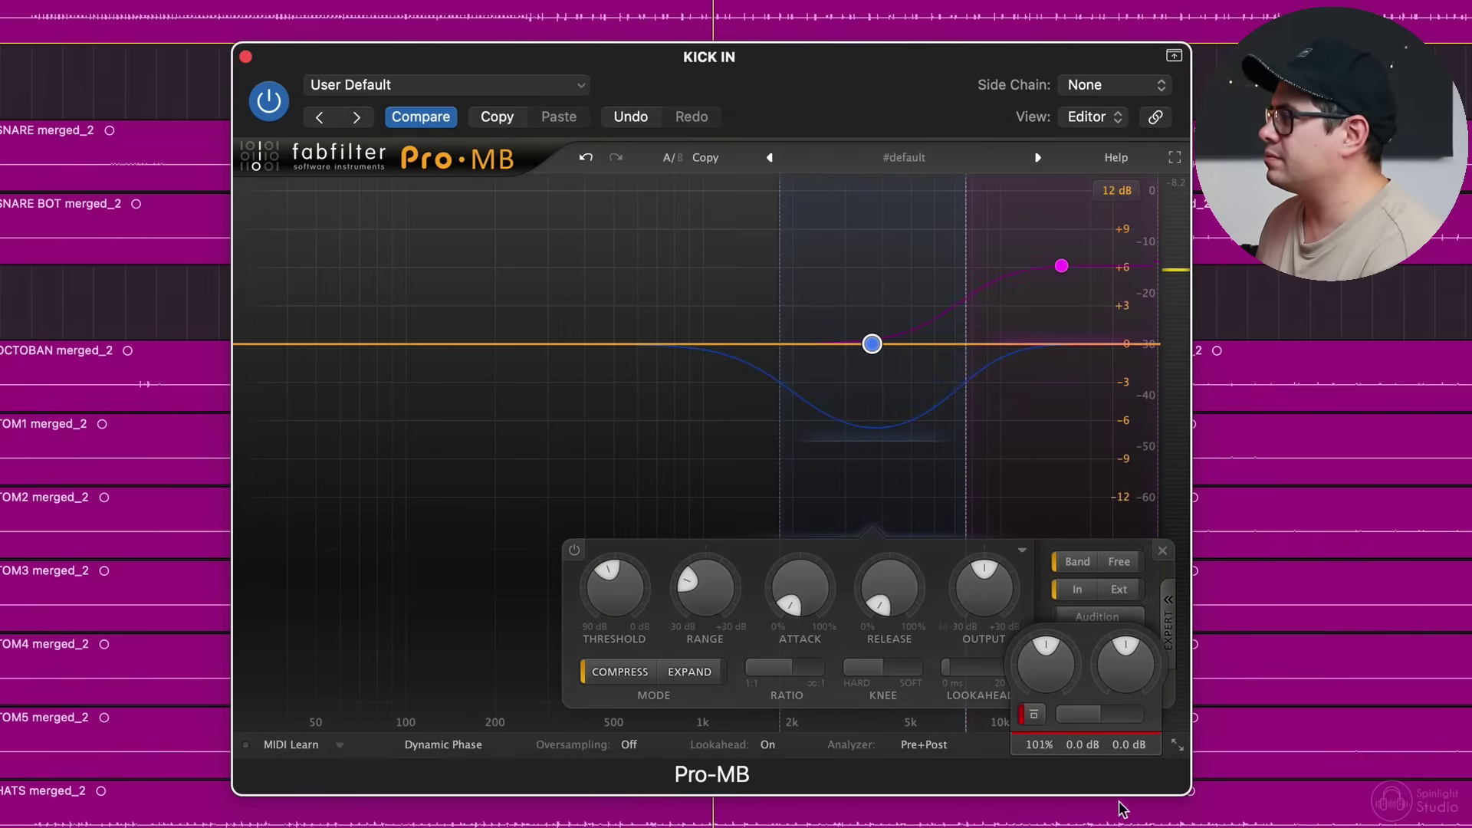
- Re-enable the kick's Pro-MB processing and stop playback
left_click(1034, 714)
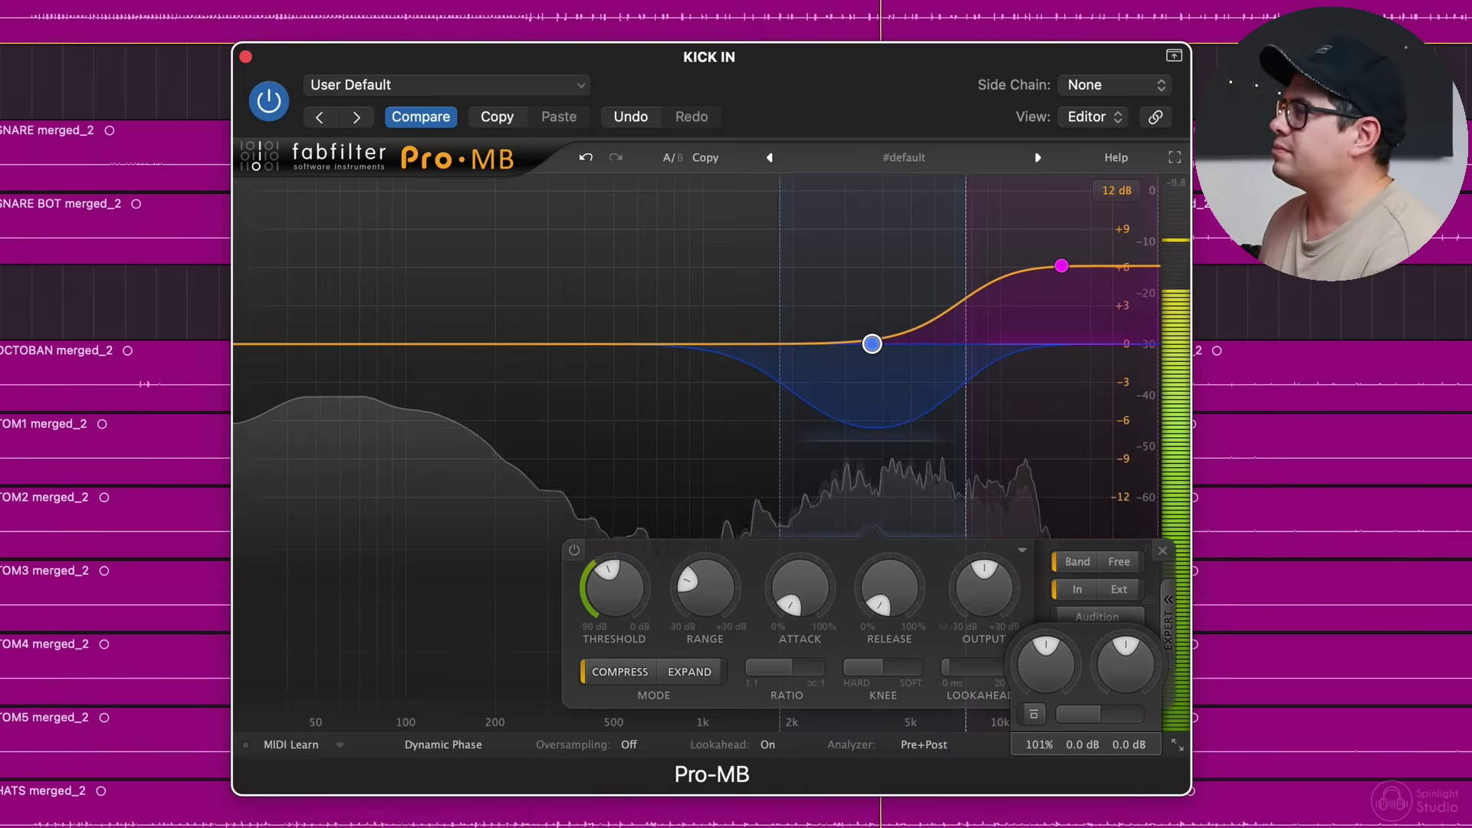
key("space")
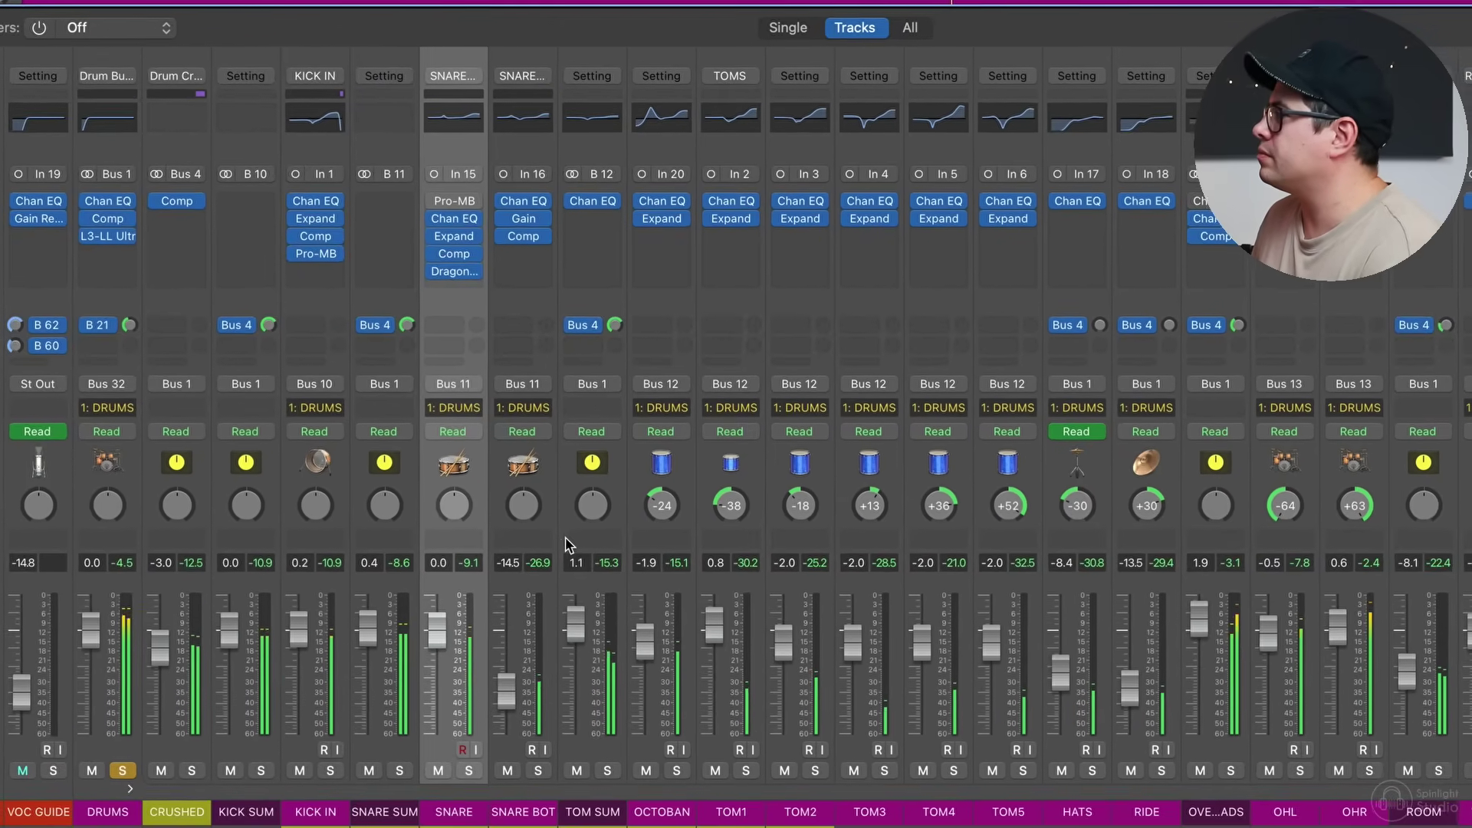
- Solo the SNARE channel and bypass its Expander insert
left_click(467, 772)
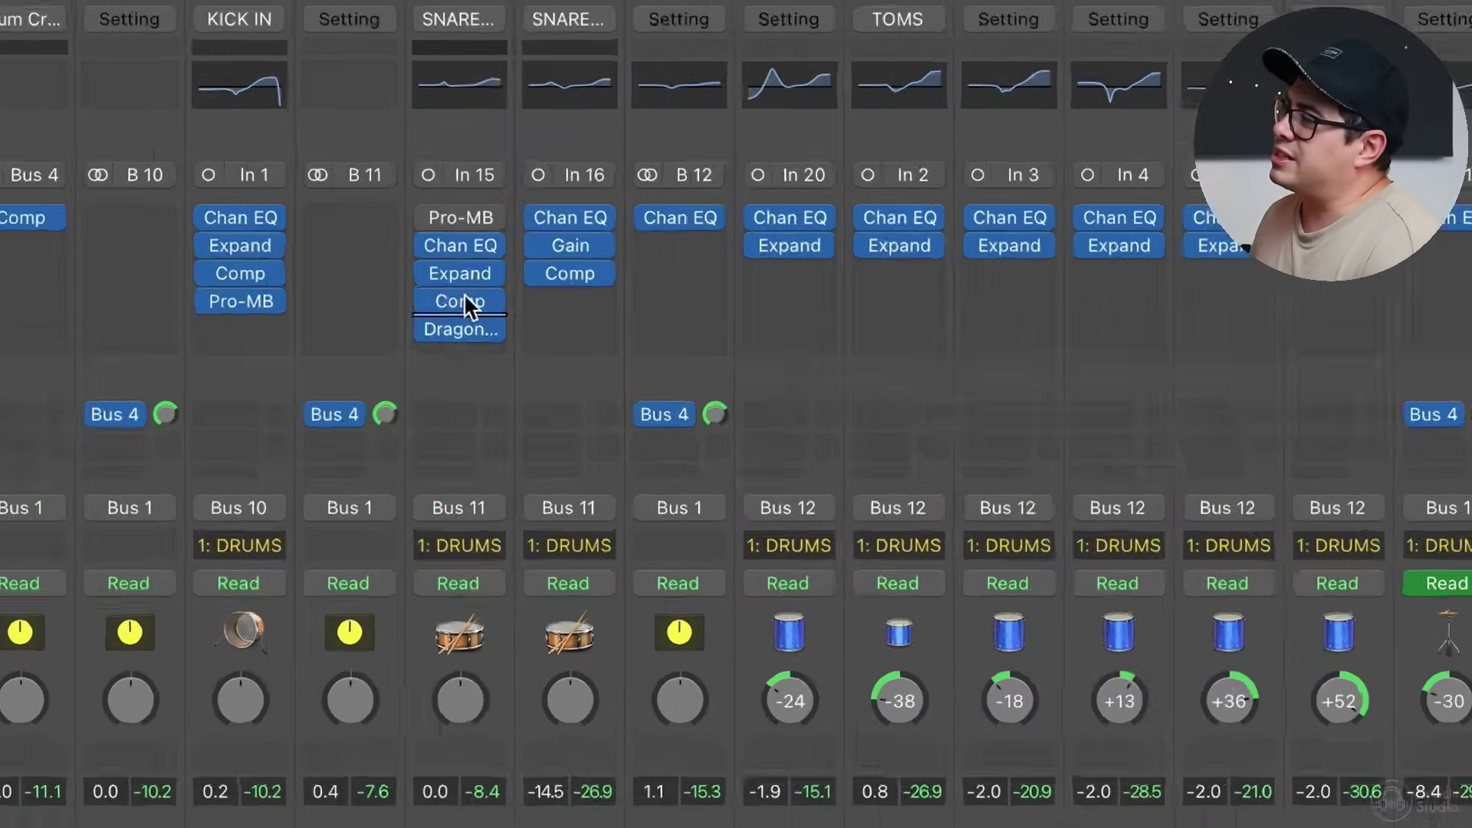
mouse_move(438, 199)
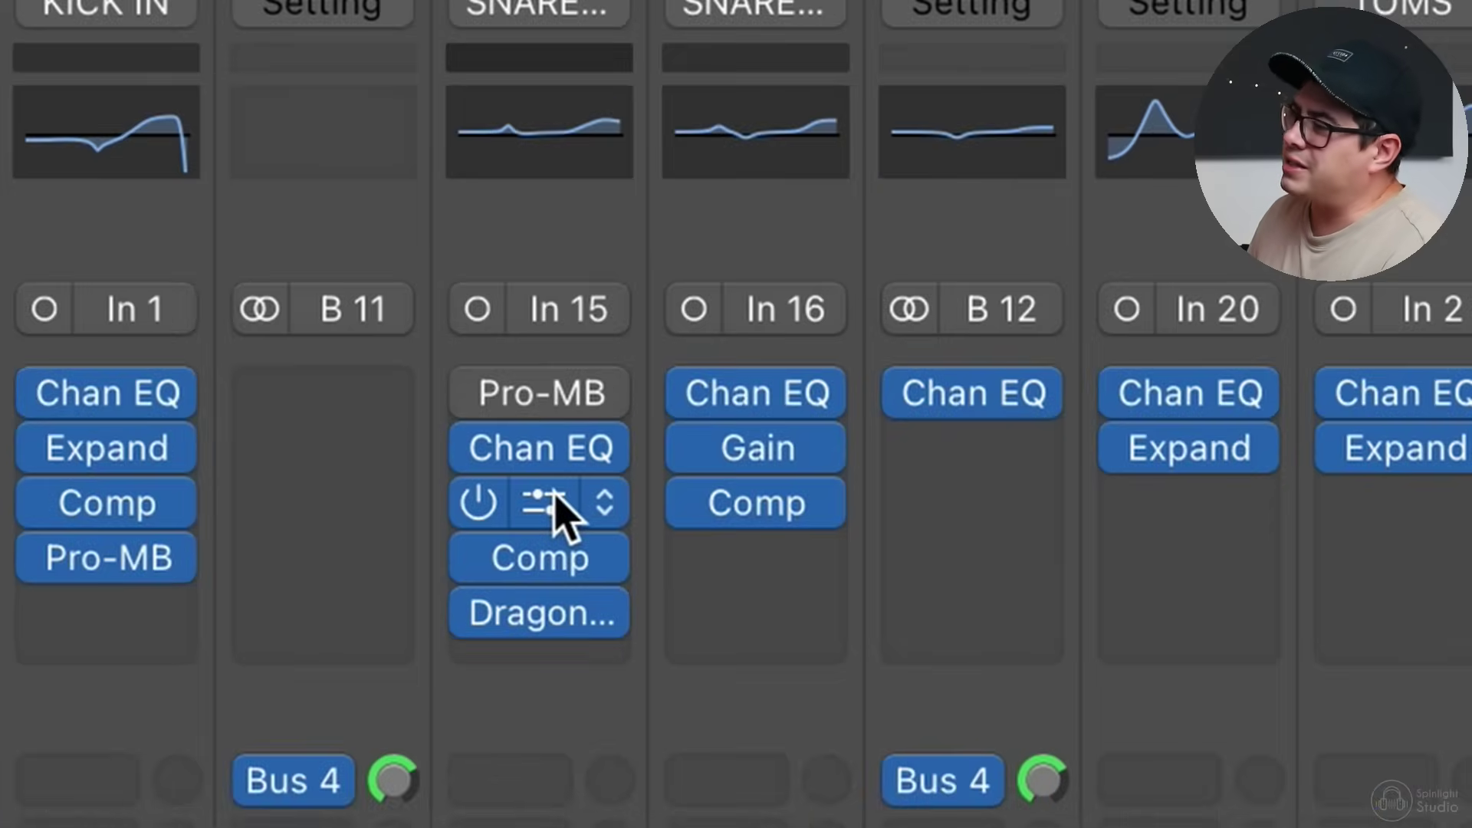
left_click(483, 510)
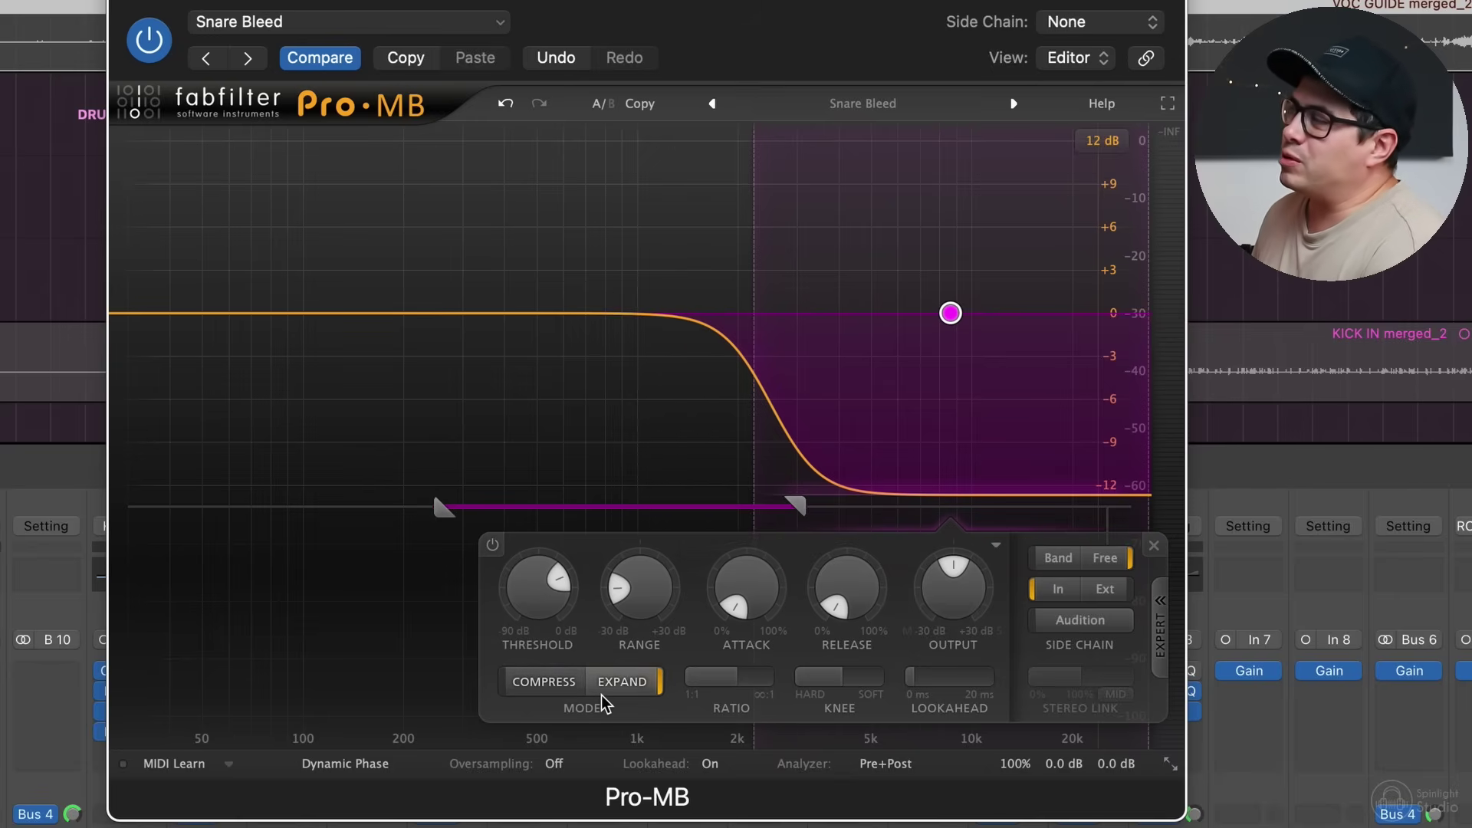
- Play the snare and compare it with the Snare Bleed Pro-MB expansion active and bypassed
mouse_move(605, 701)
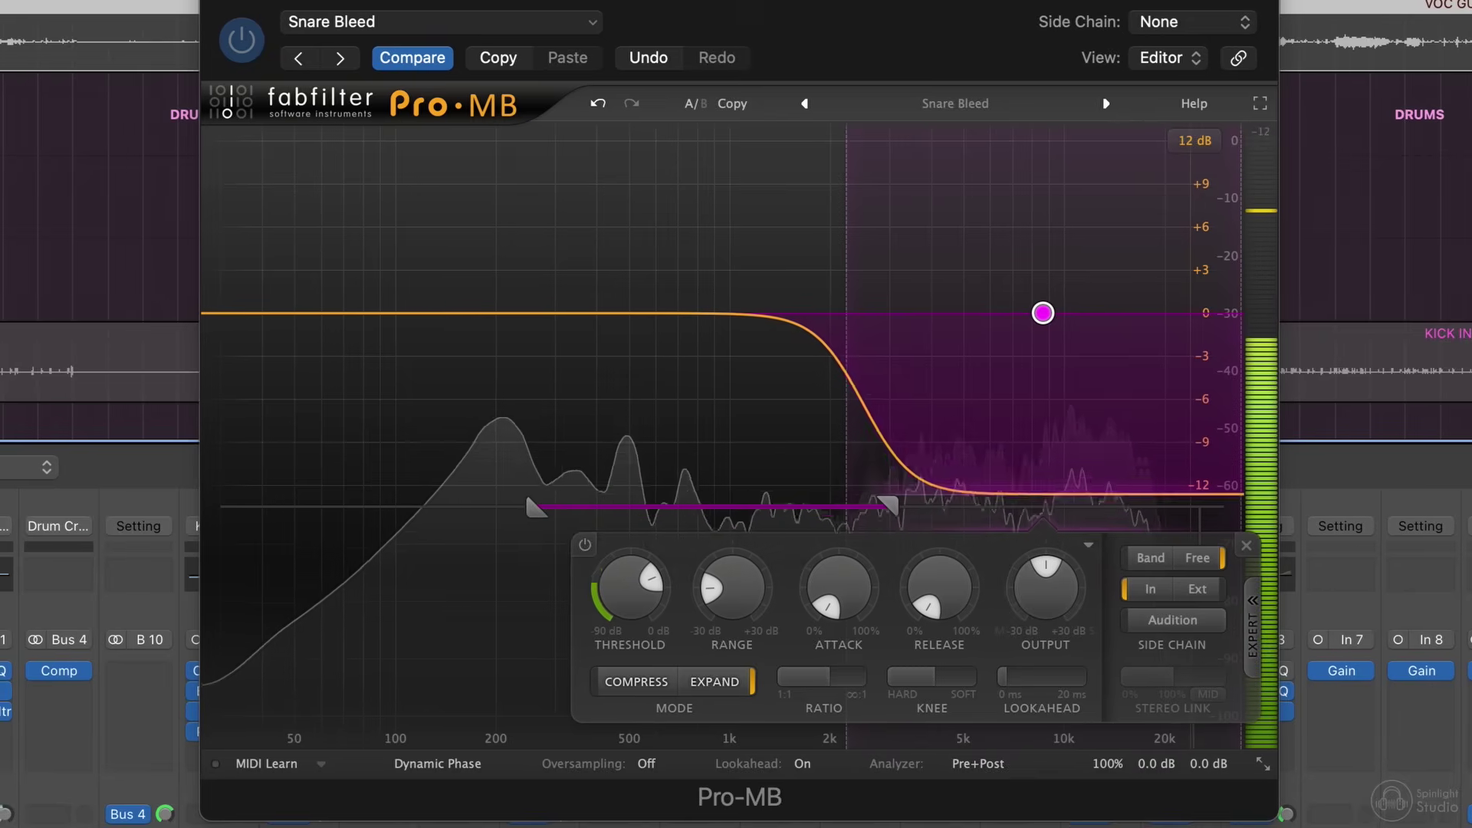
mouse_move(1161, 774)
left_click(1098, 729)
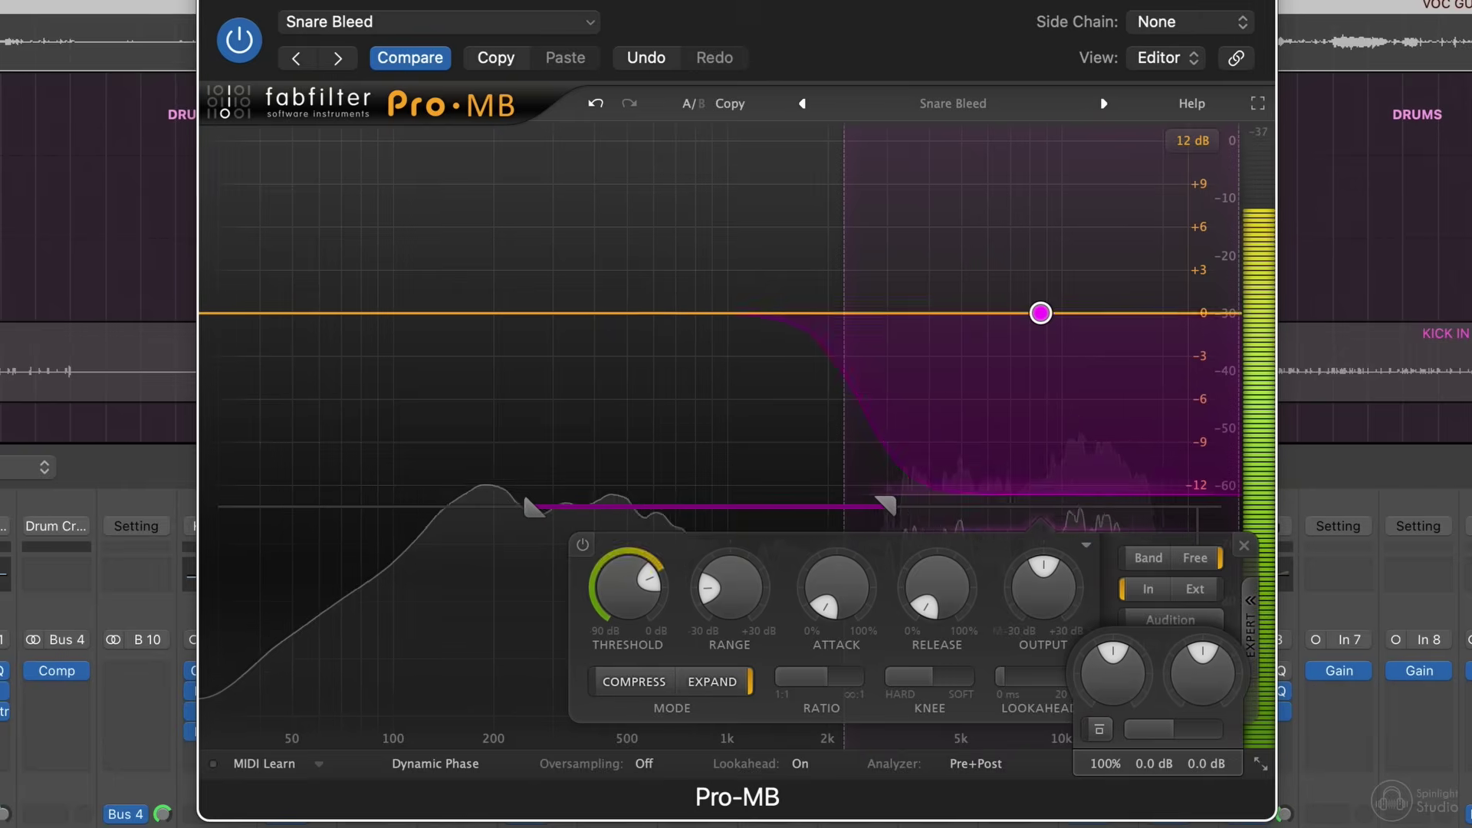
left_click(1099, 729)
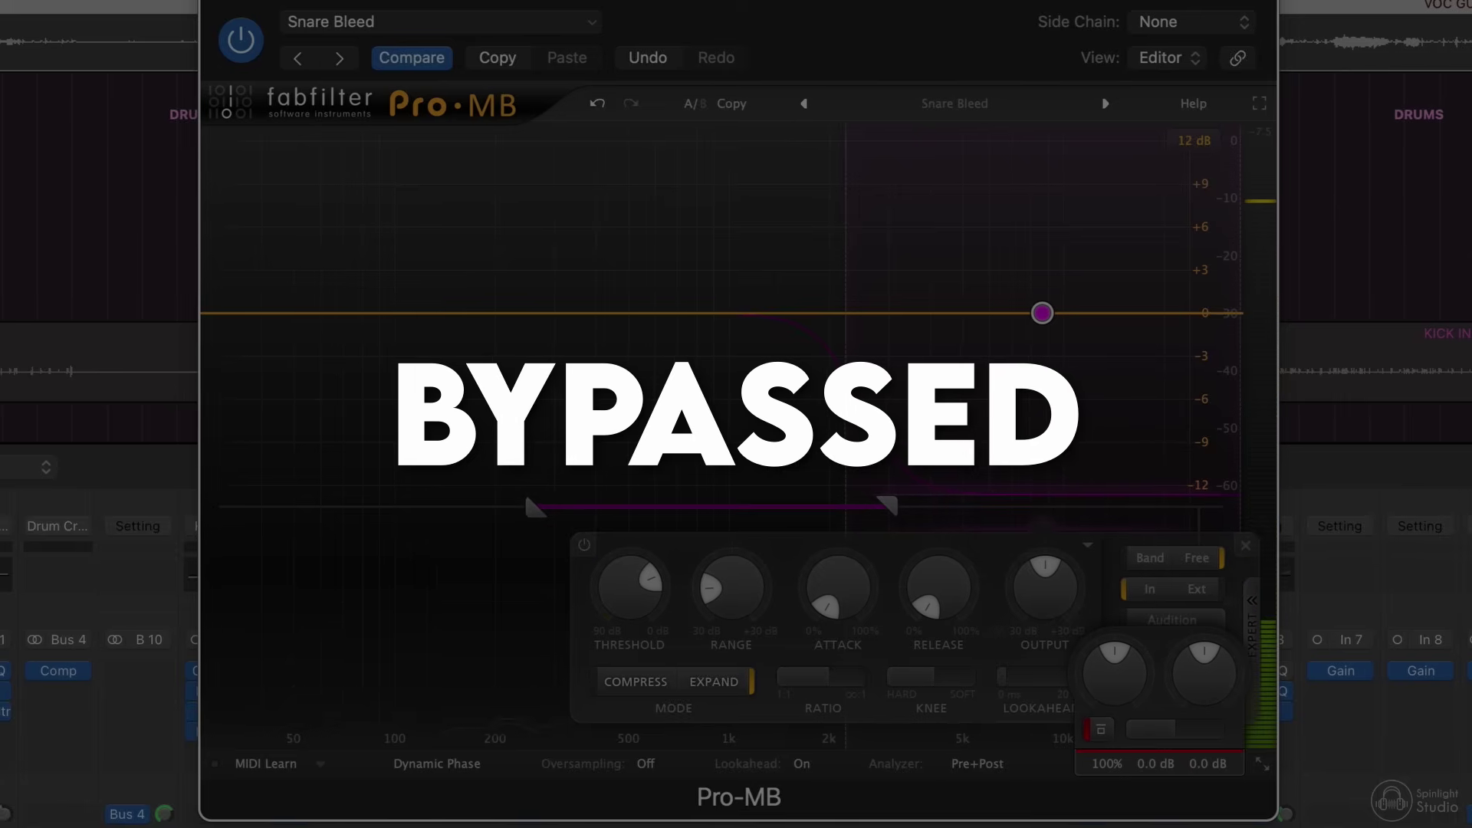
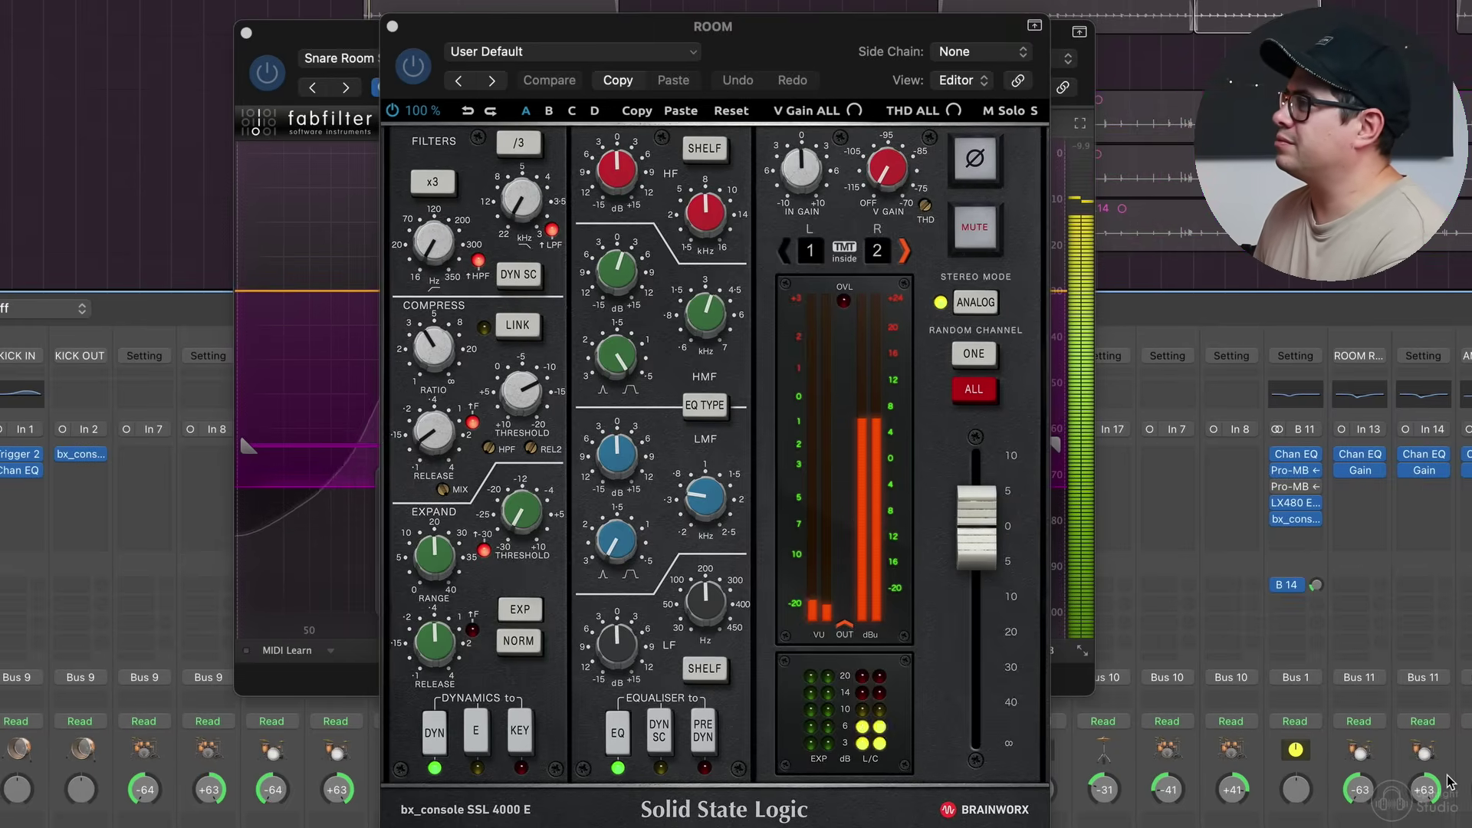
- Move the ROOM channel's console plug-in window aside and raise the ROOM fader to -0.2 dB
left_click_drag(835, 46, 1471, 7)
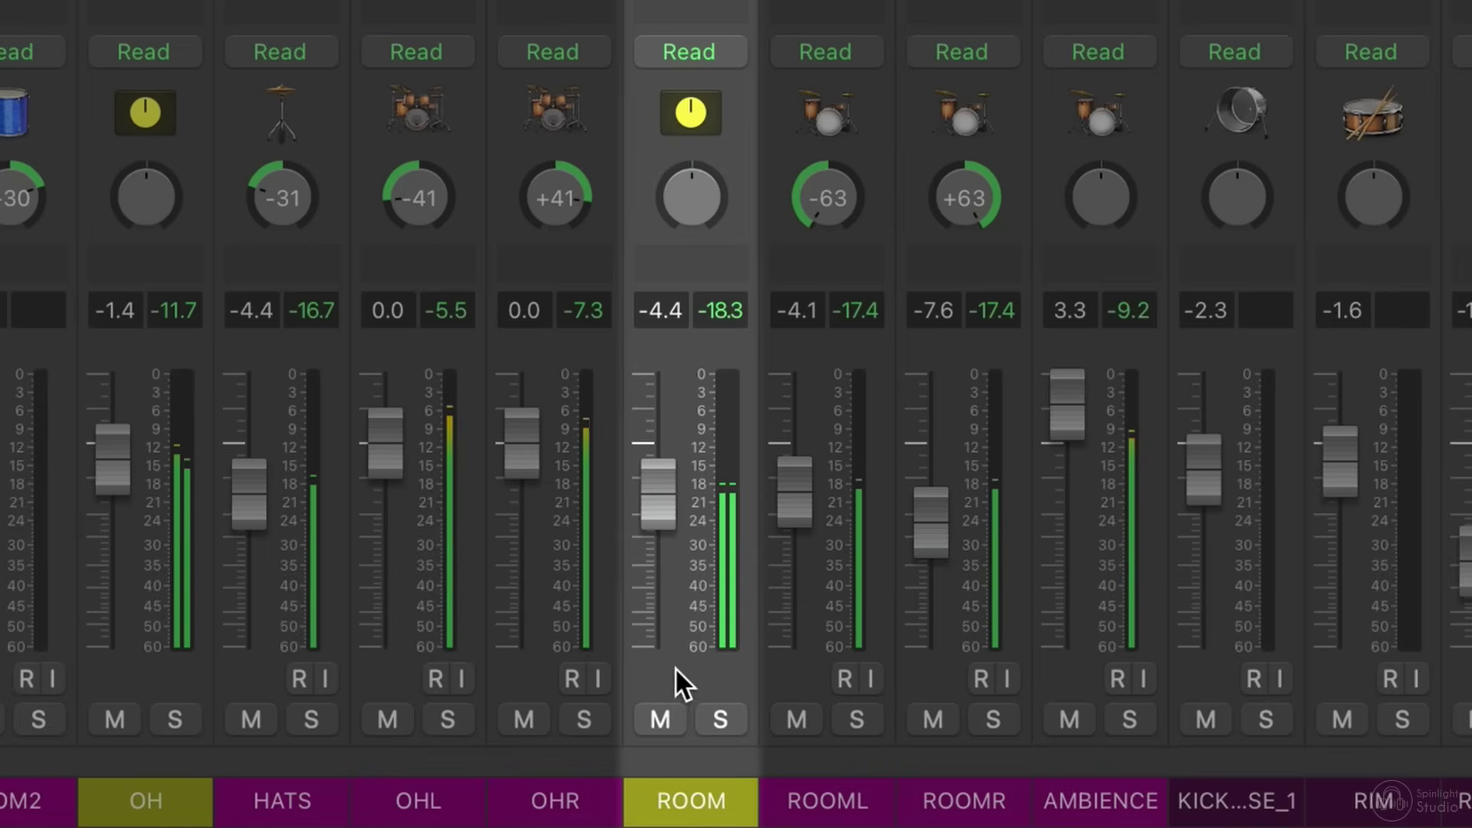
left_click_drag(656, 583, 656, 522)
- Compare the drum mix with the ROOM channel muted and unmuted, leaving it unmuted
left_click(661, 718)
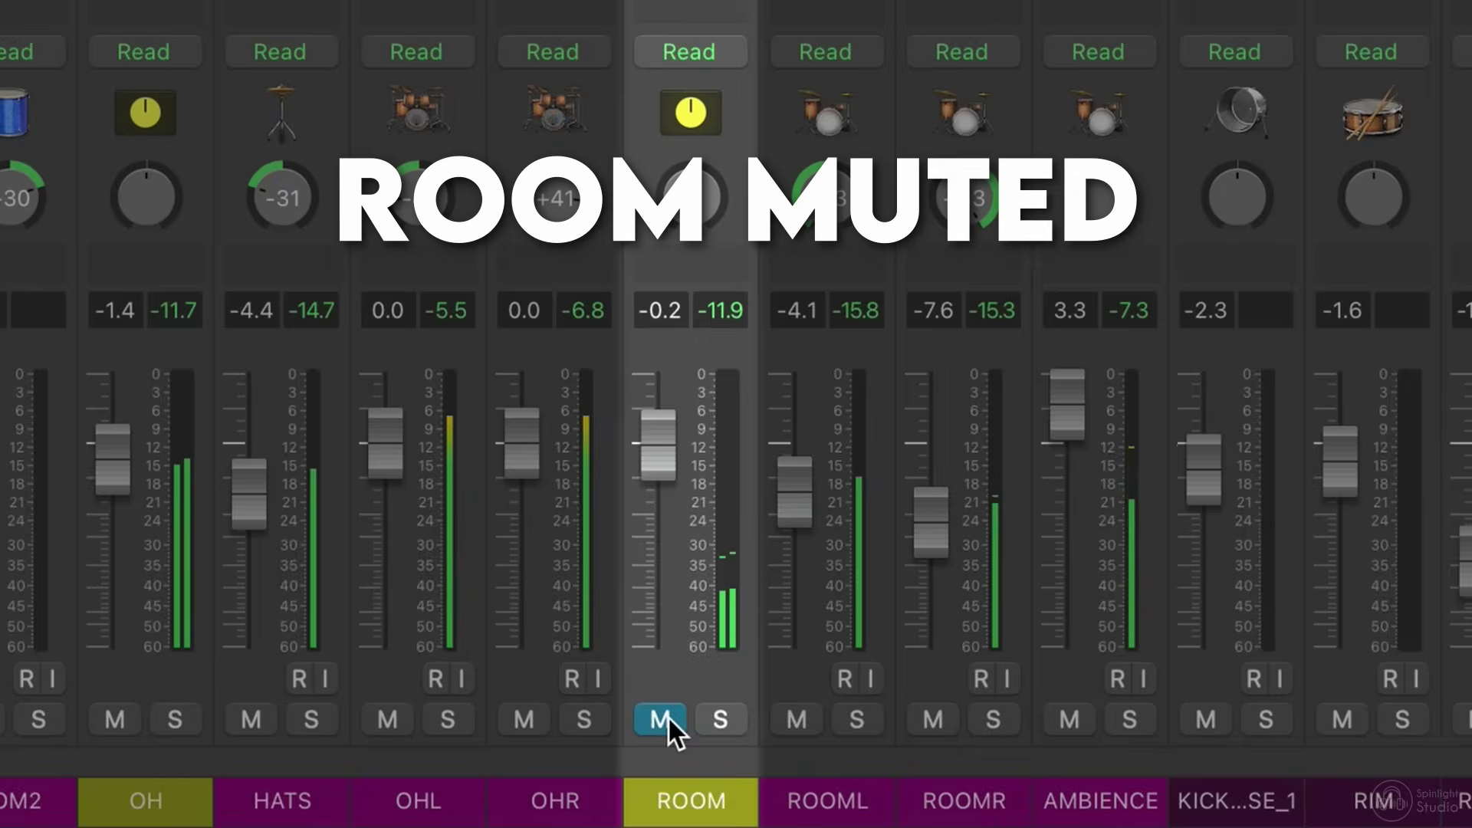
left_click(661, 719)
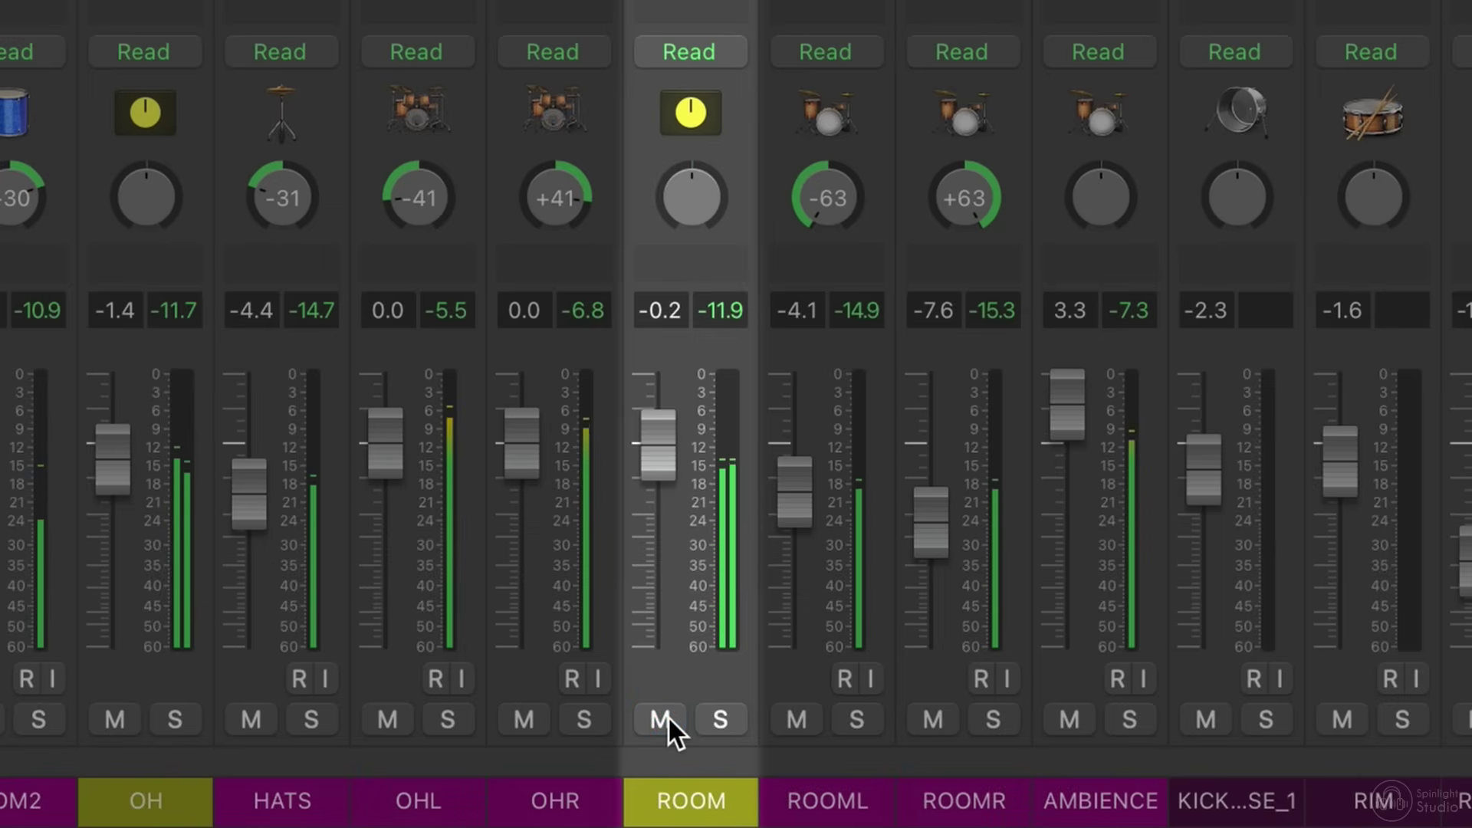
left_click(668, 718)
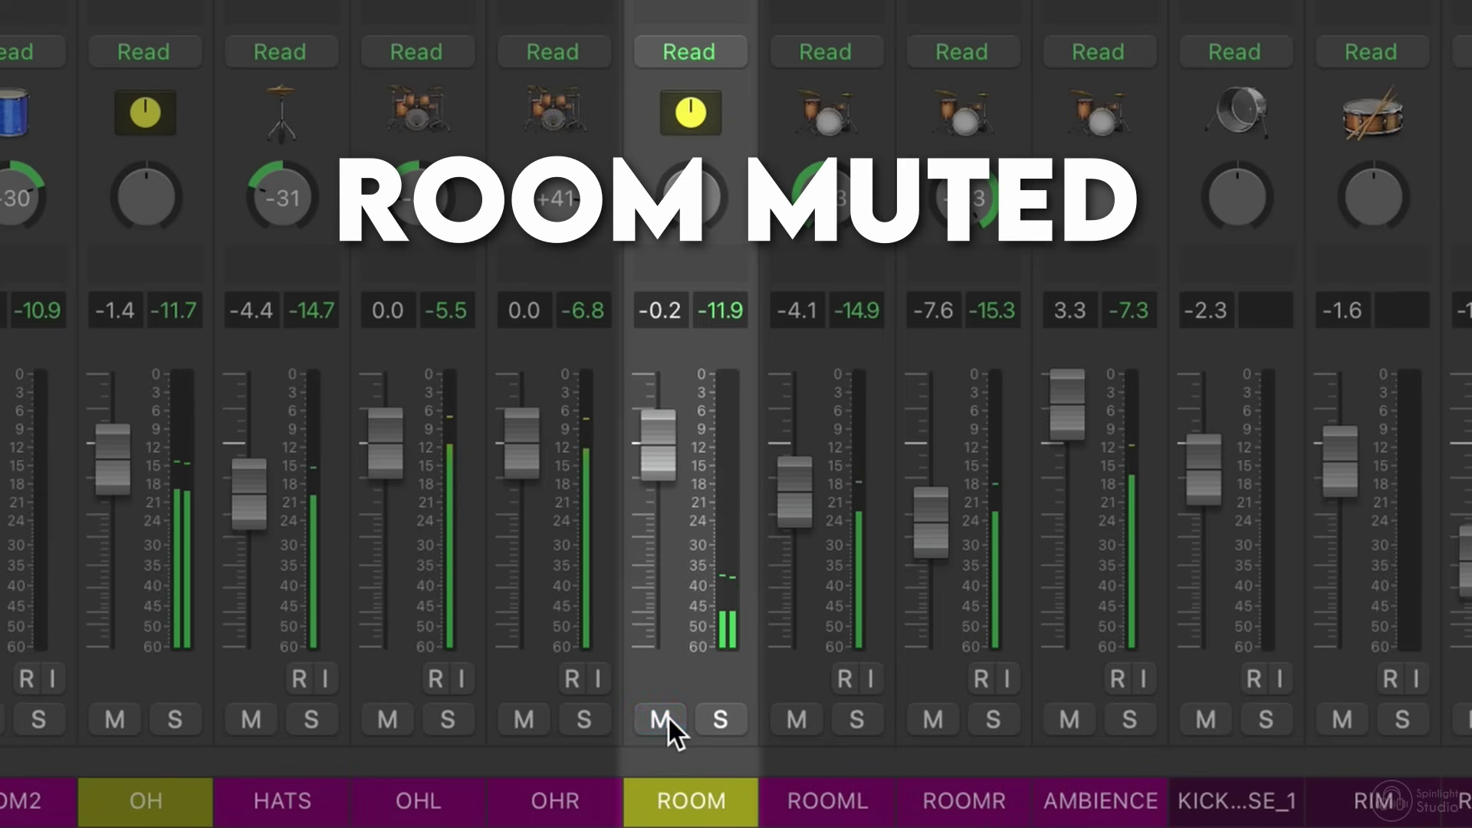
left_click(669, 717)
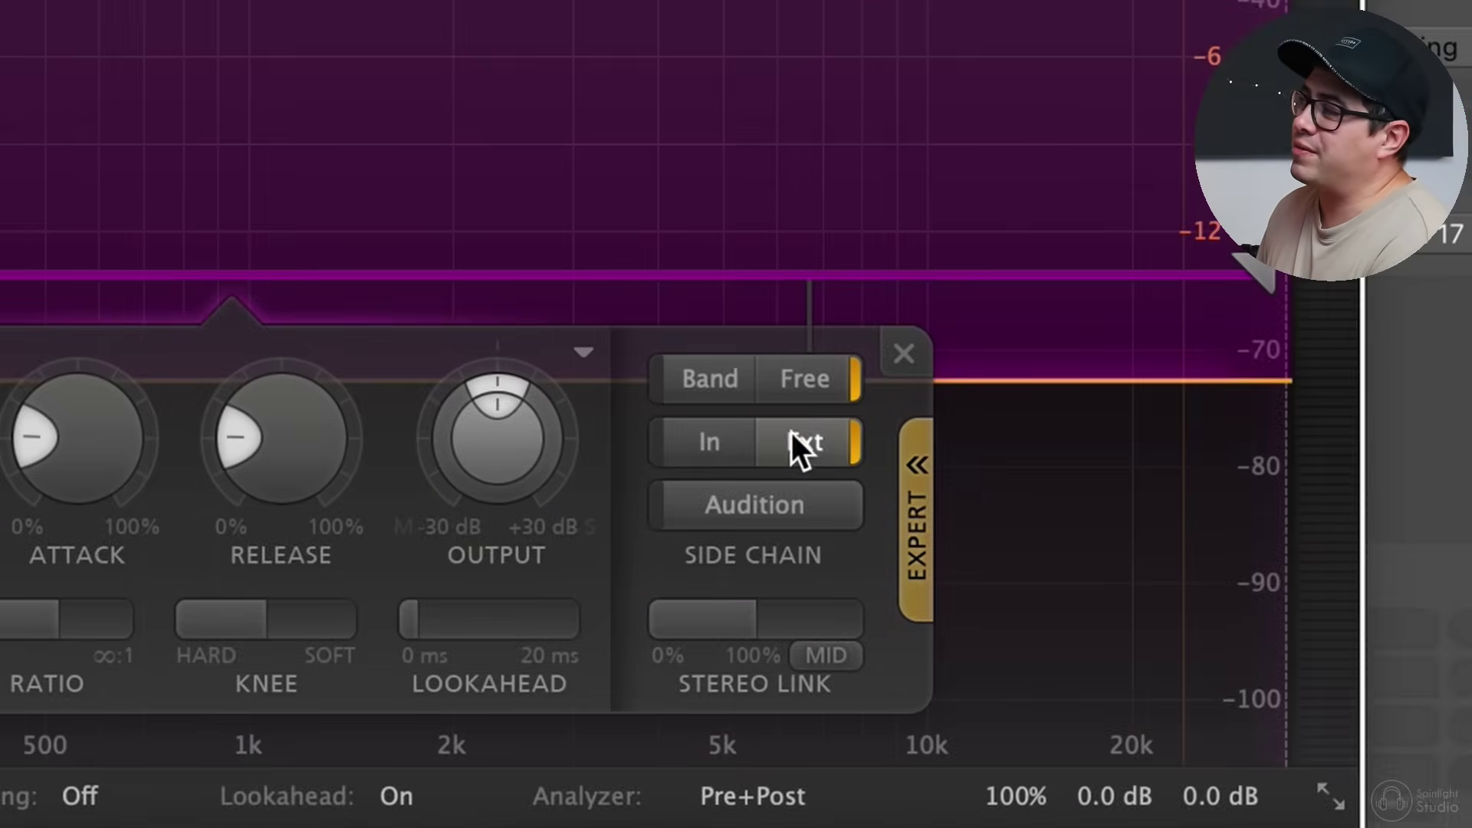
- Set the Snare Room Sidechain Pro-MB band to external side chain, with SNARE SHOT (Audio 3) as the source
left_click(812, 453)
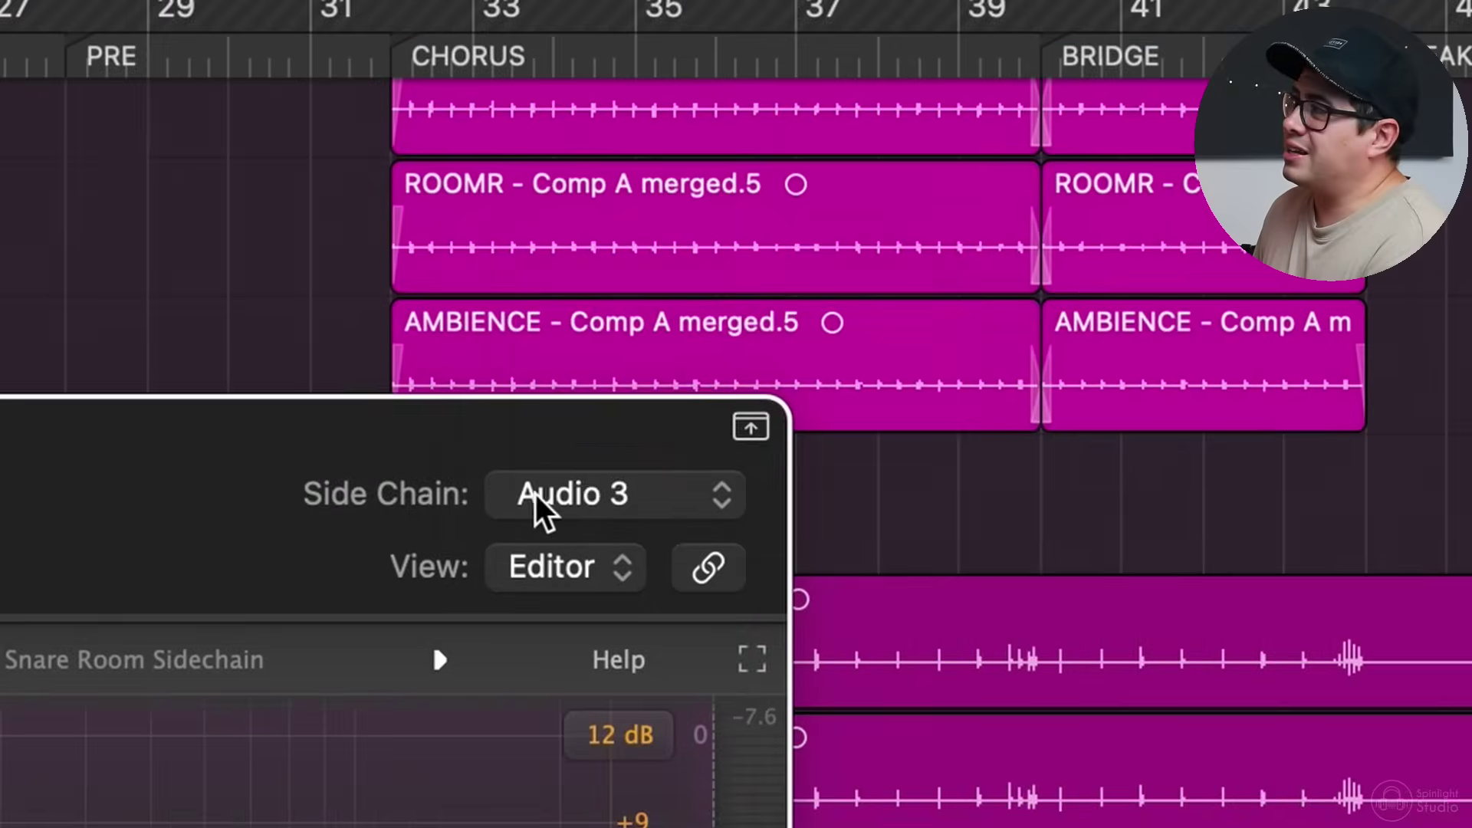
left_click(544, 510)
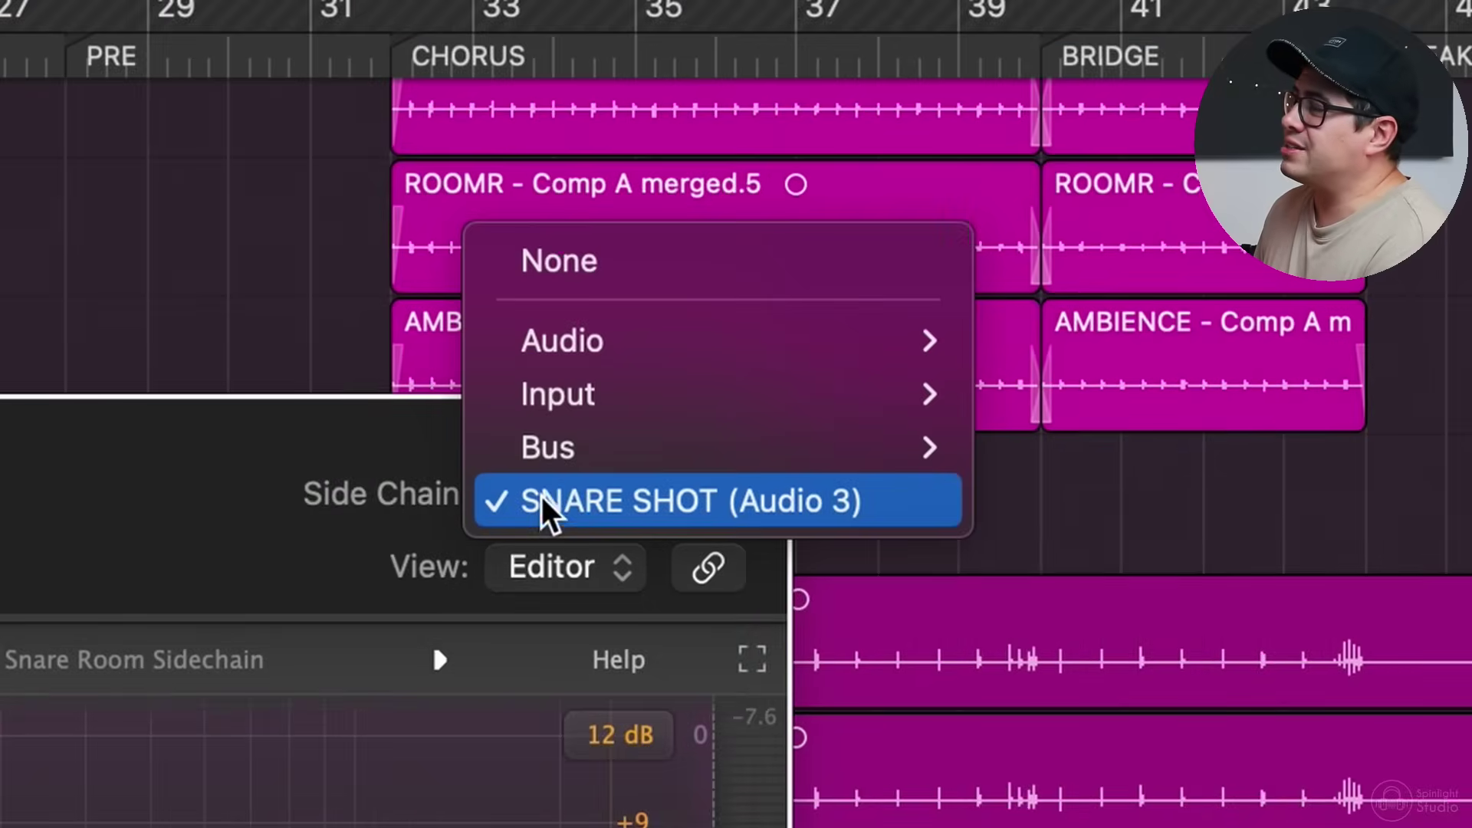
mouse_move(657, 361)
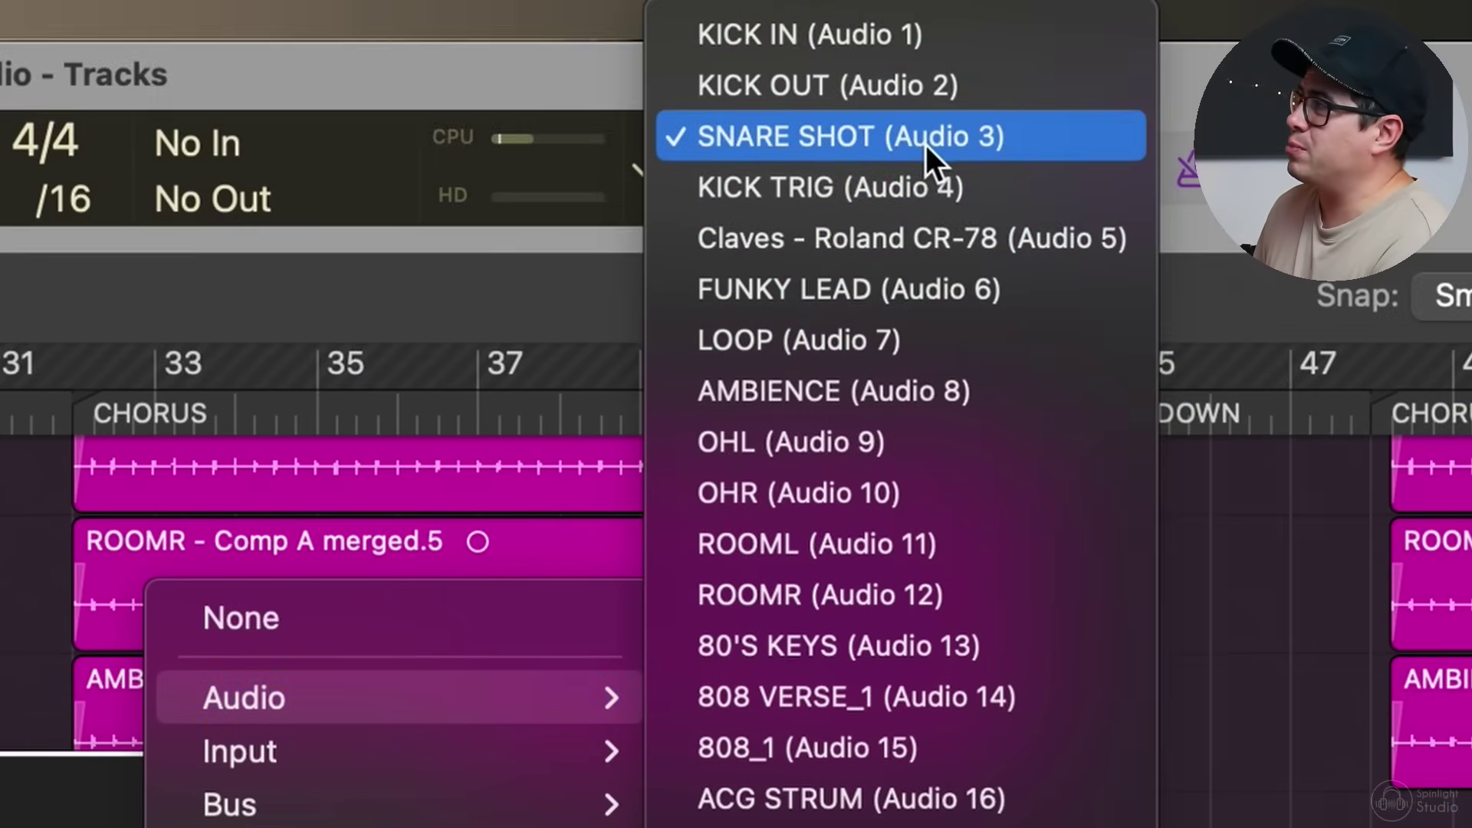
left_click(940, 141)
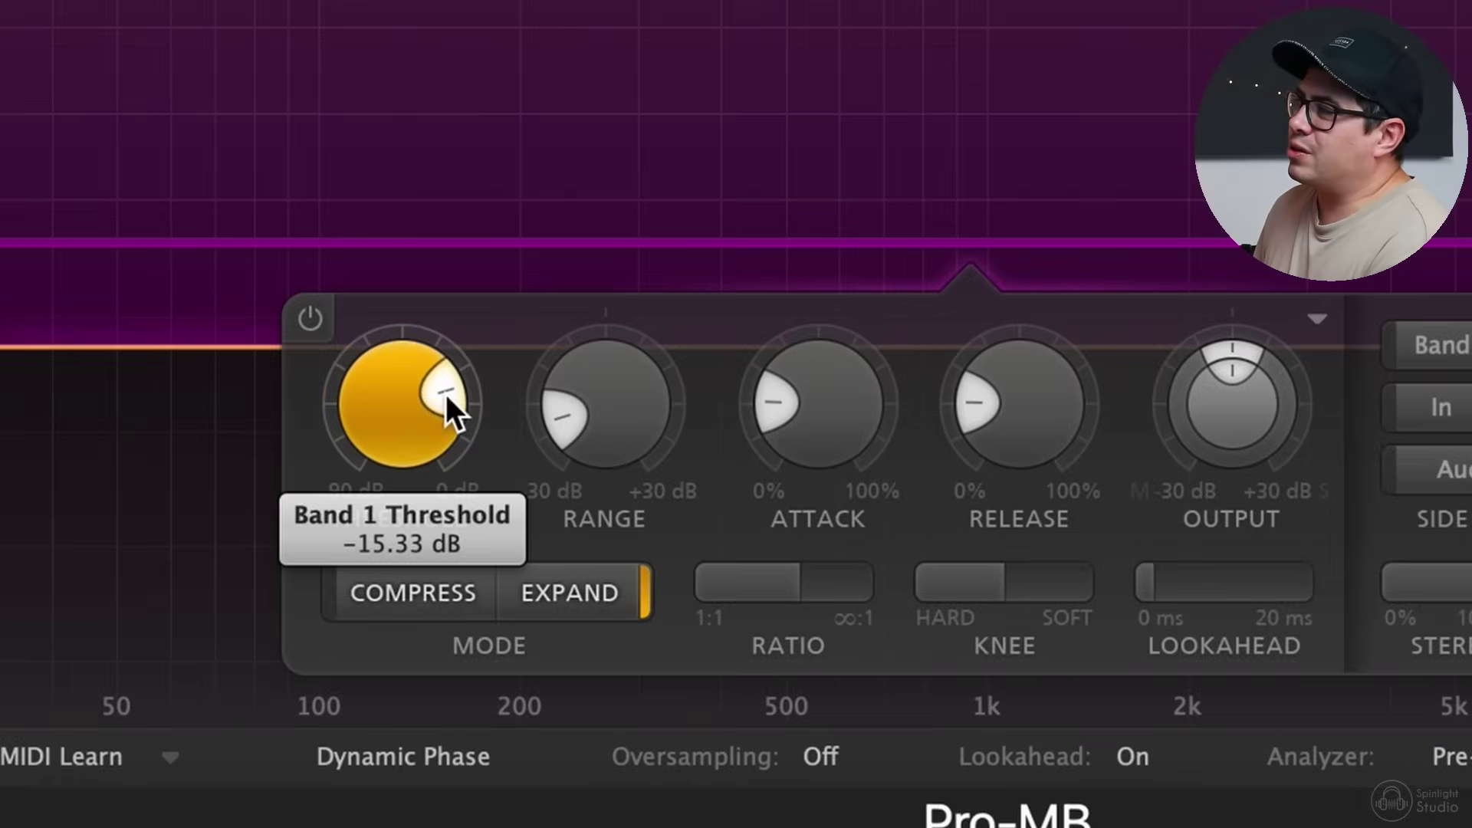
mouse_move(812, 399)
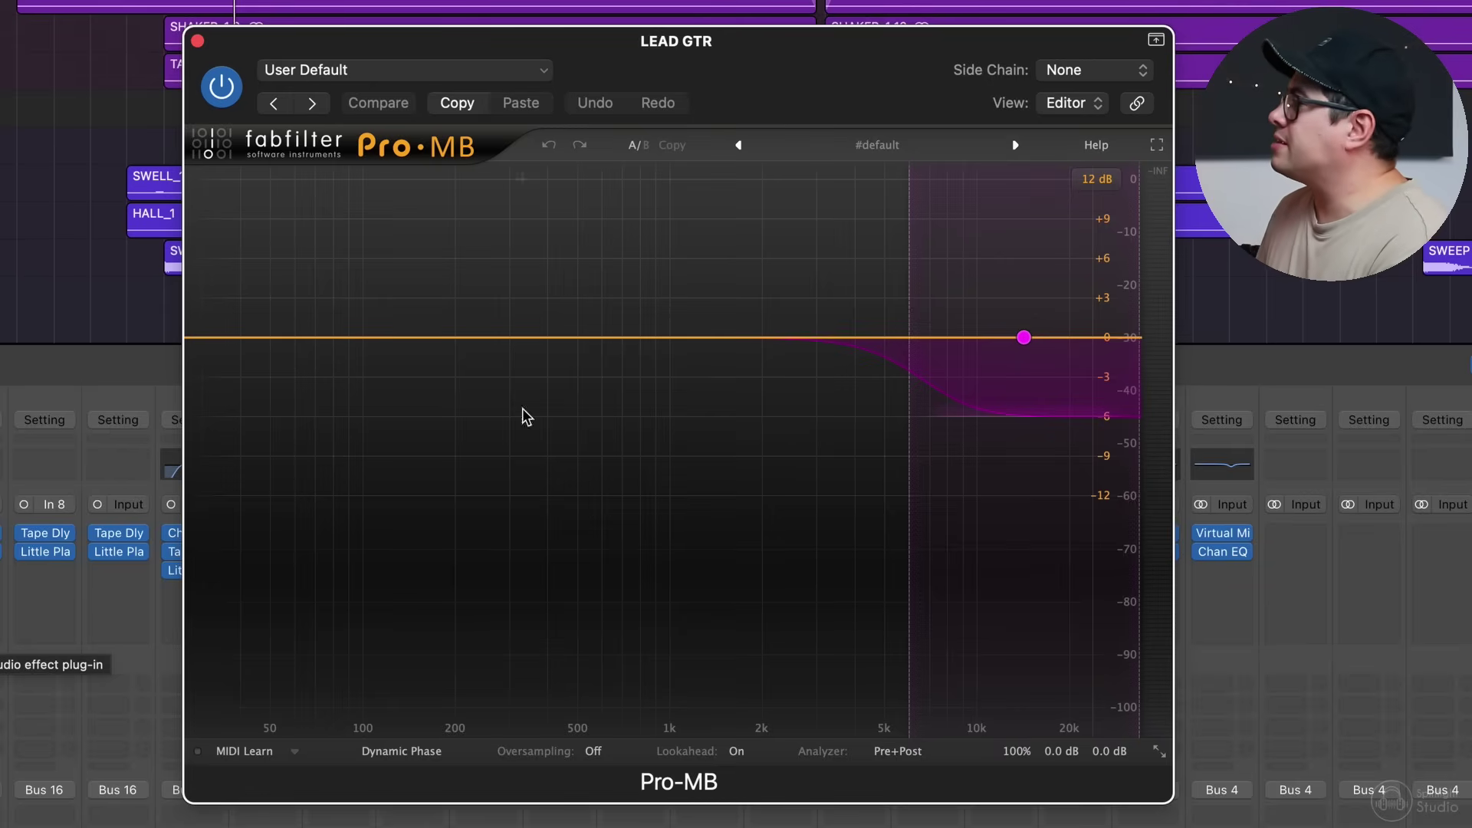
- Set up a single midrange band in the LEAD GTR Pro-MB, centred at about 775 Hz
double_click(1025, 338)
left_click_drag(559, 338, 657, 339)
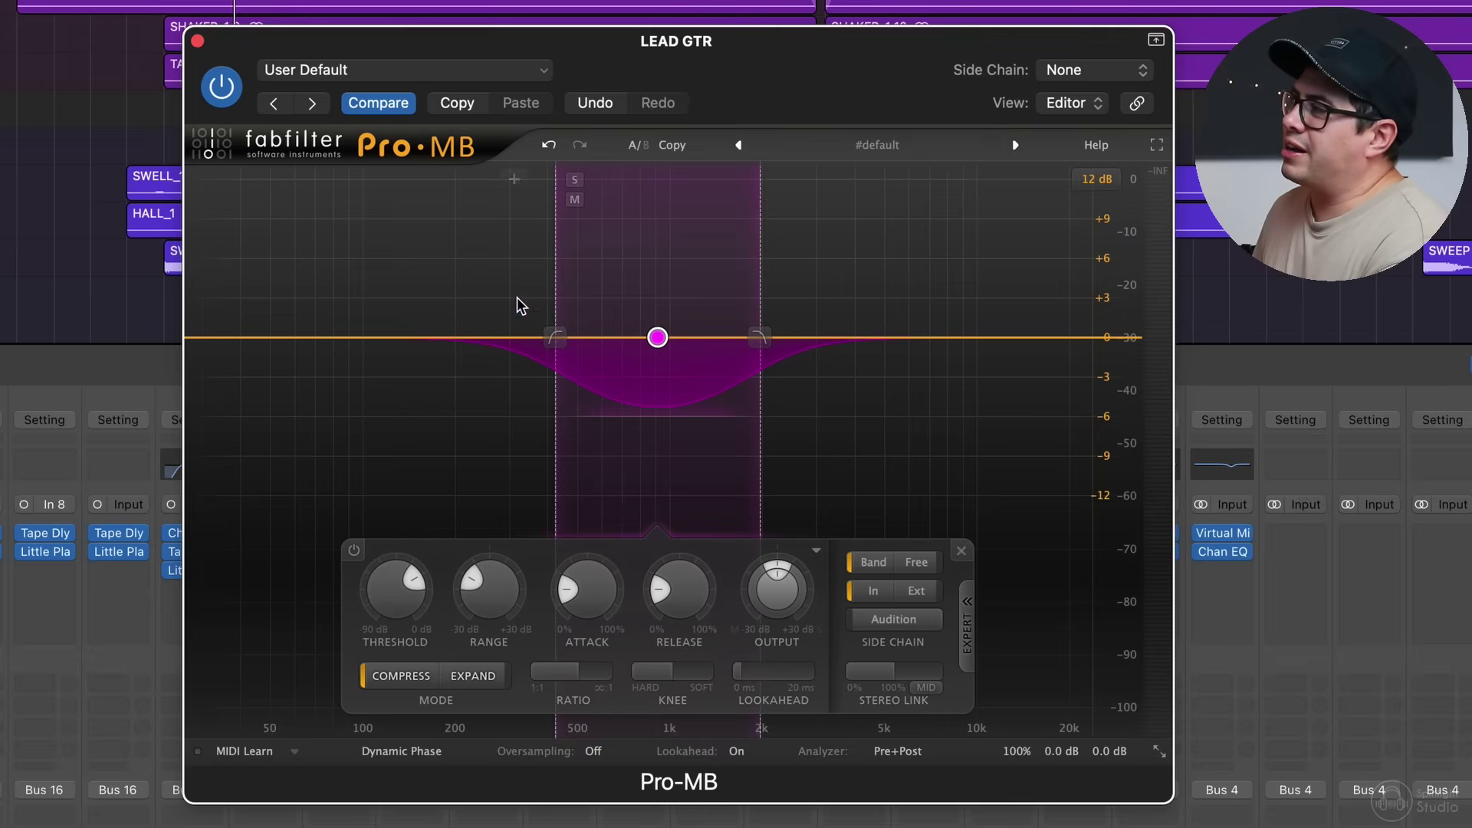
mouse_move(657, 338)
left_mouse_down()
mouse_move(582, 338)
mouse_move(683, 338)
mouse_move(634, 337)
left_mouse_up()
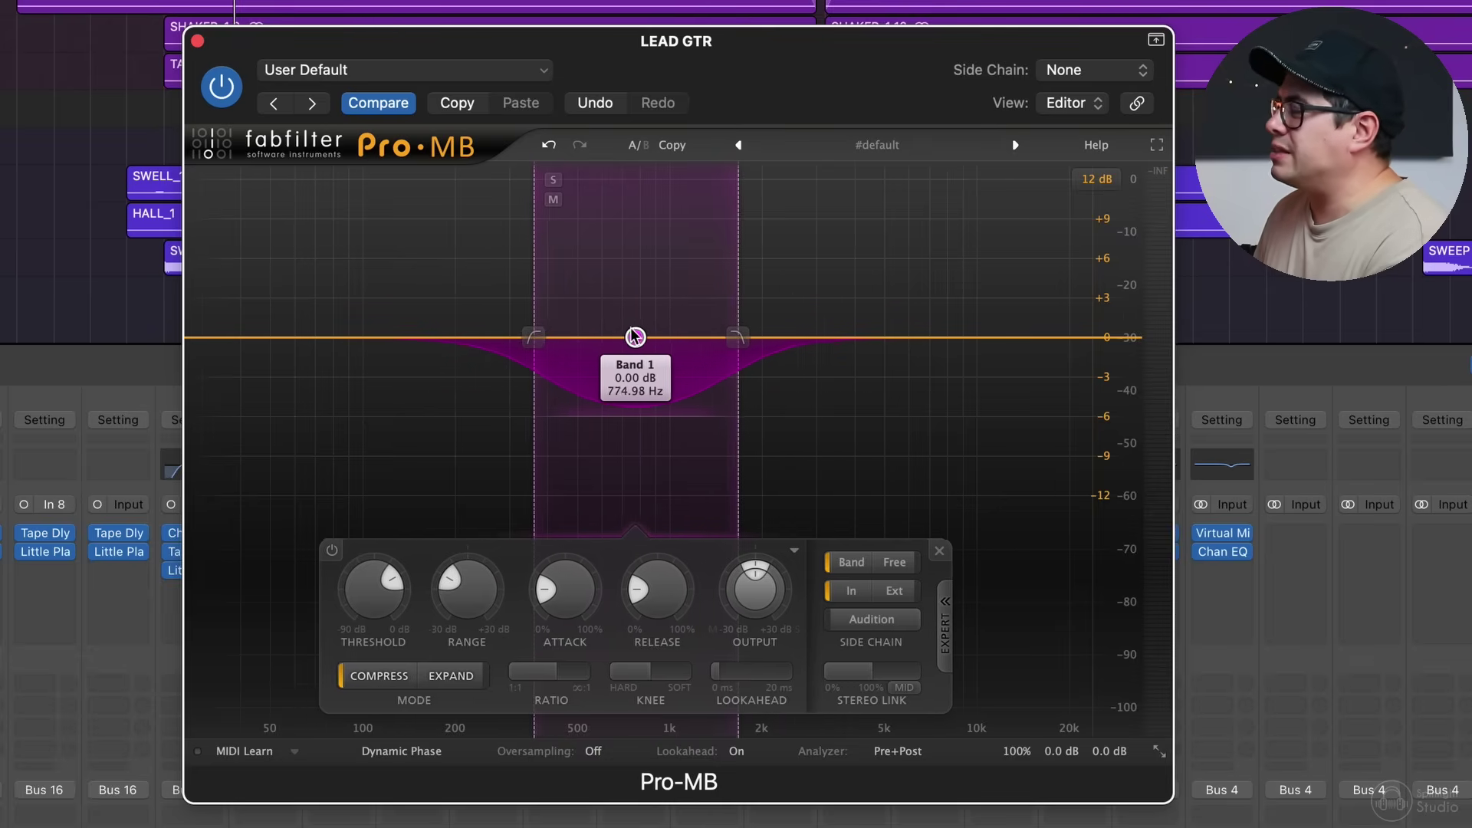
- Lower Band 1's attack and release to their fastest settings and set its range to -3.20 dB
left_click_drag(546, 583, 605, 616)
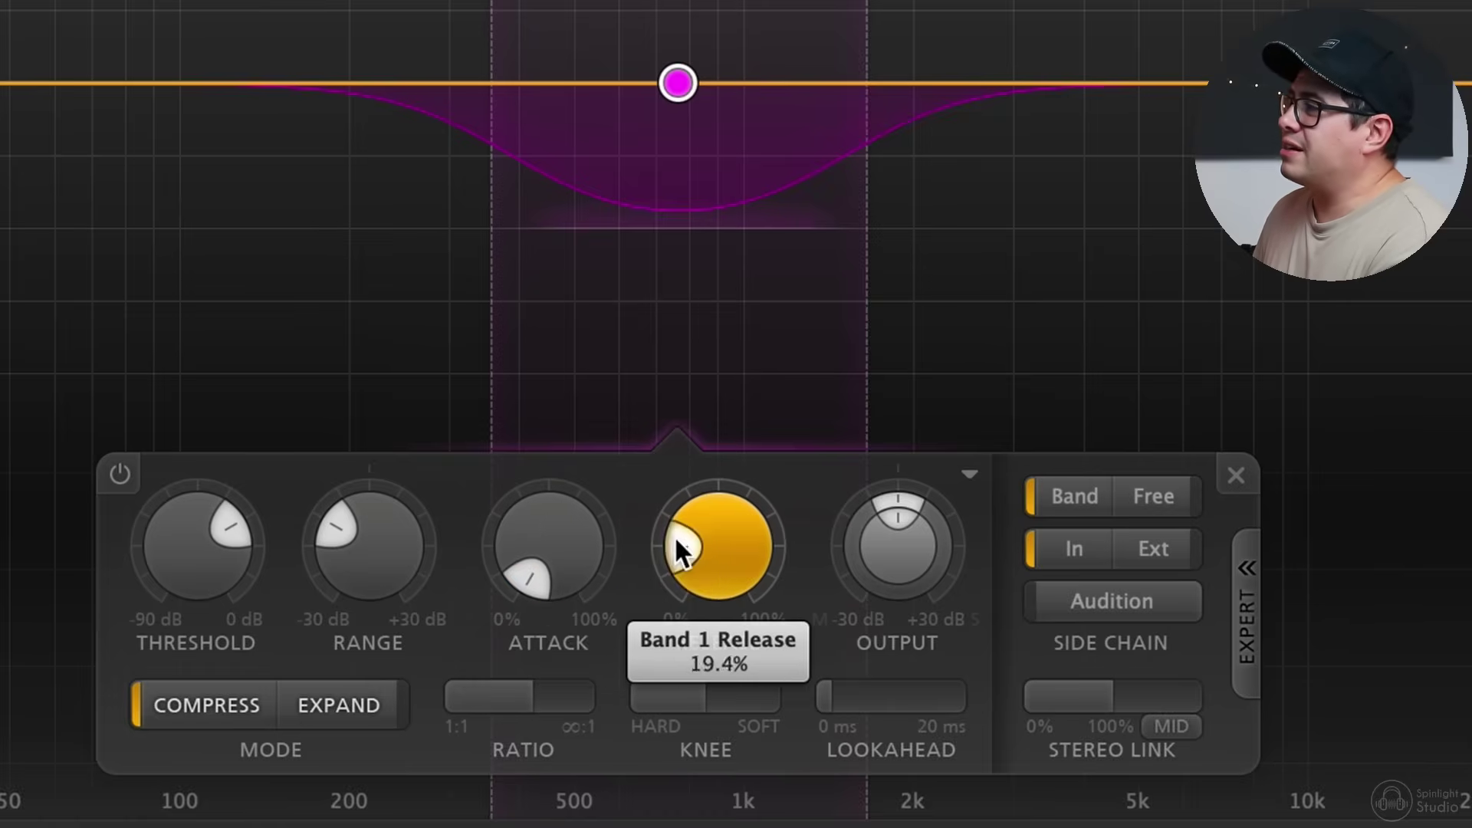
left_click_drag(673, 535, 681, 654)
left_click_drag(368, 583, 343, 512)
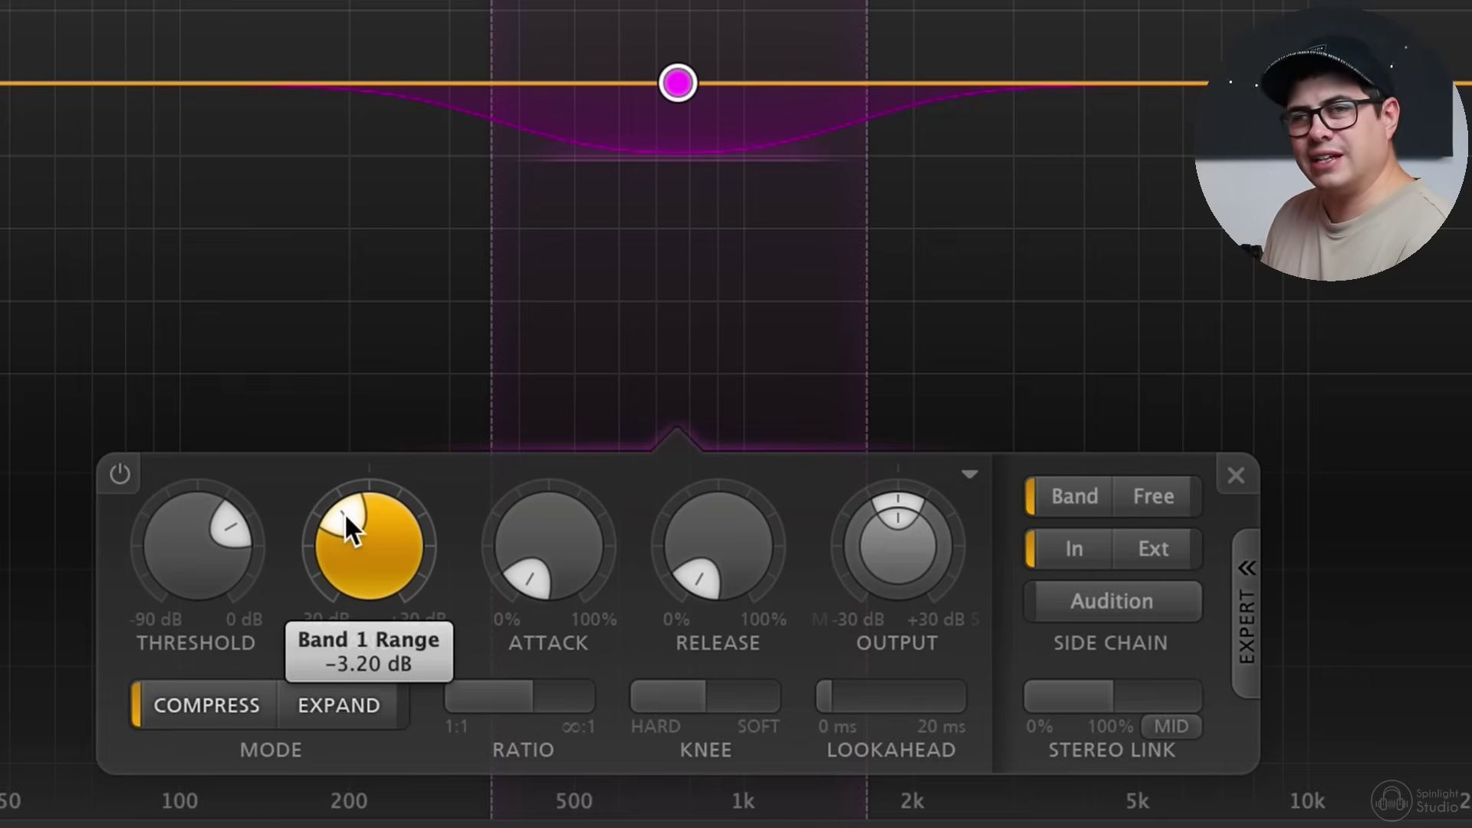
left_click_drag(343, 512, 343, 512)
- Switch the LEAD GTR band to external side chain and choose the vocal Bus 7 as its source
left_click(1147, 550)
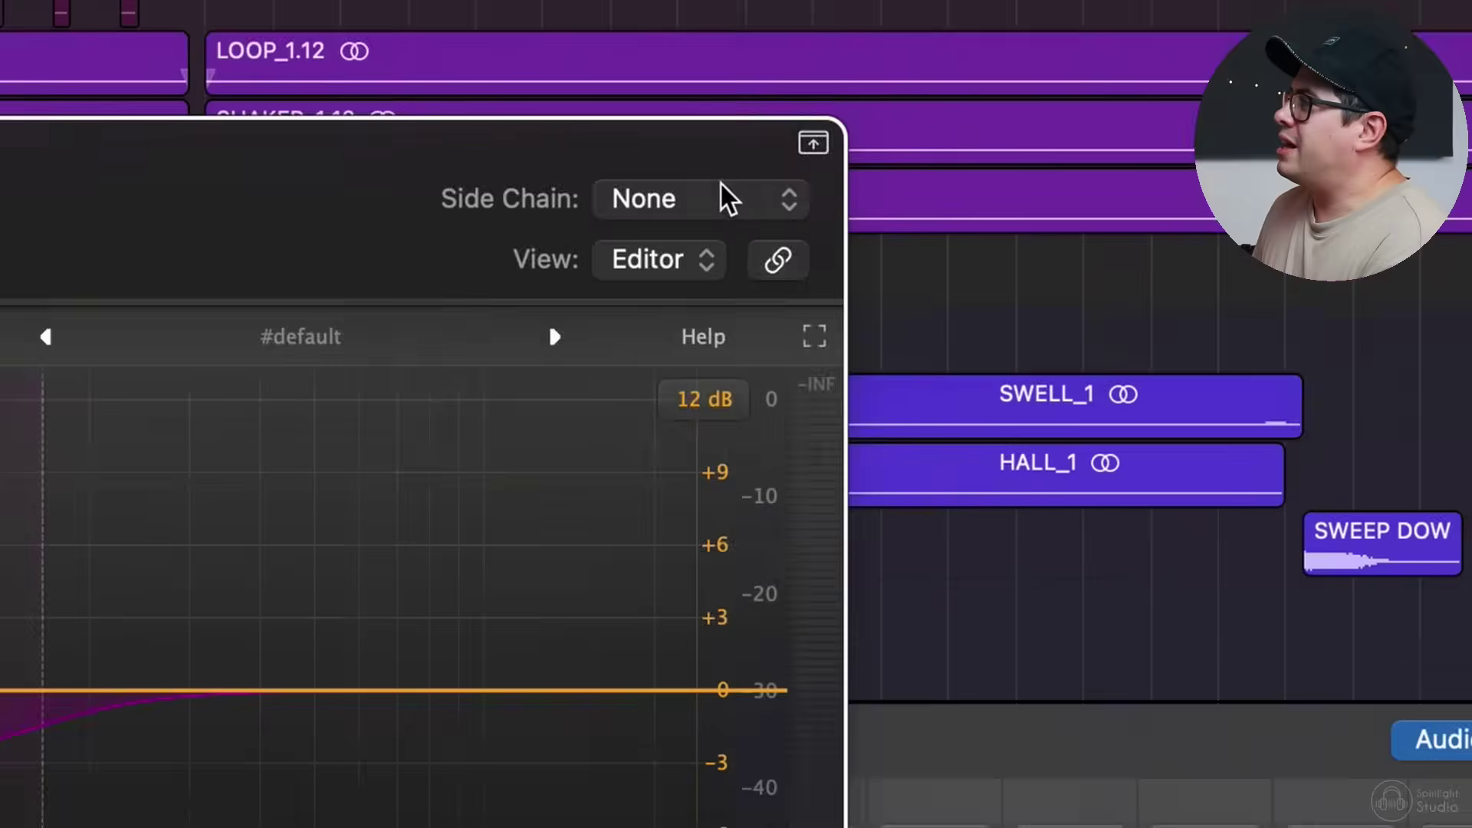
left_click(720, 197)
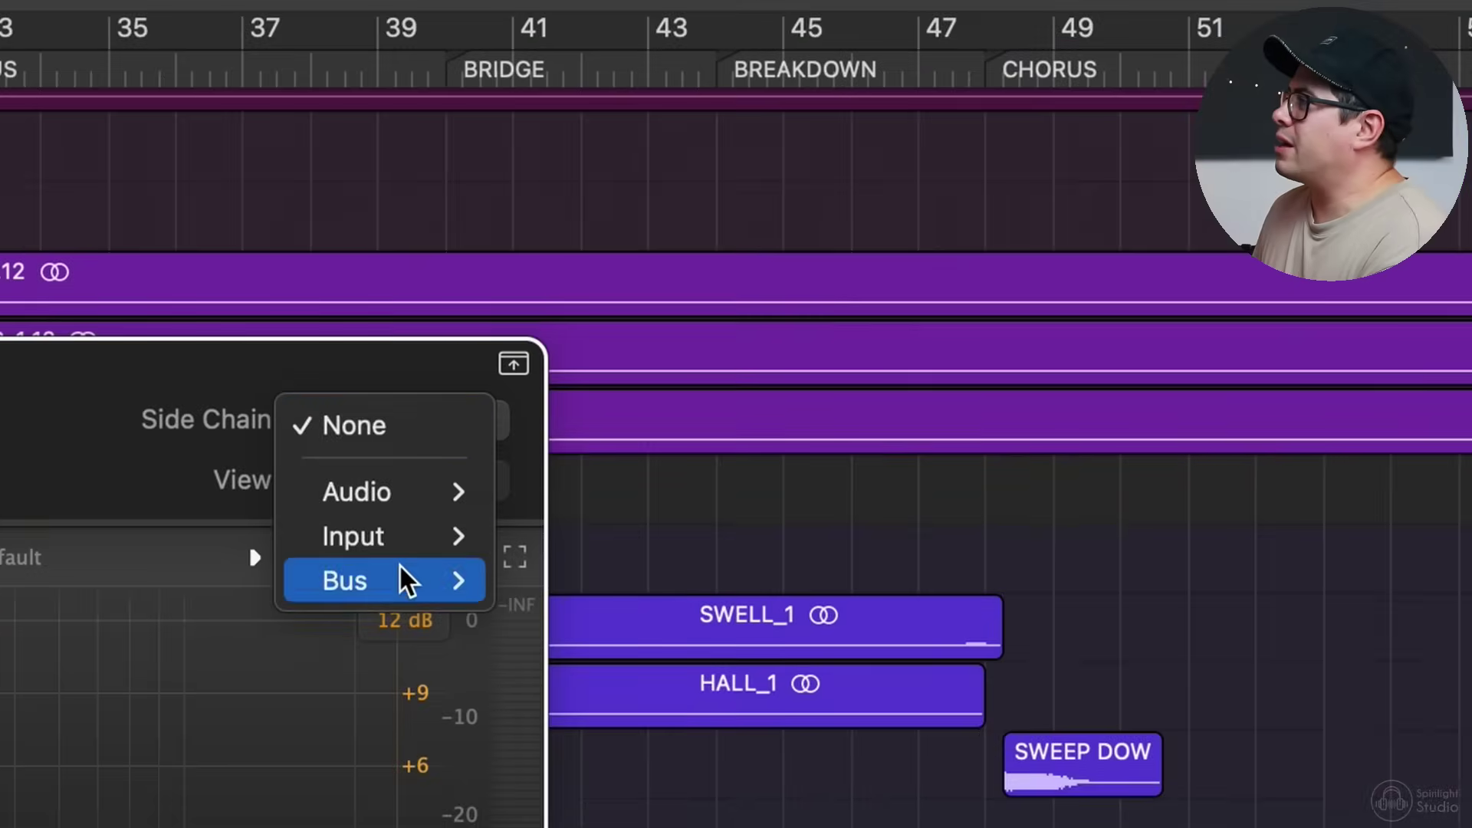
mouse_move(407, 579)
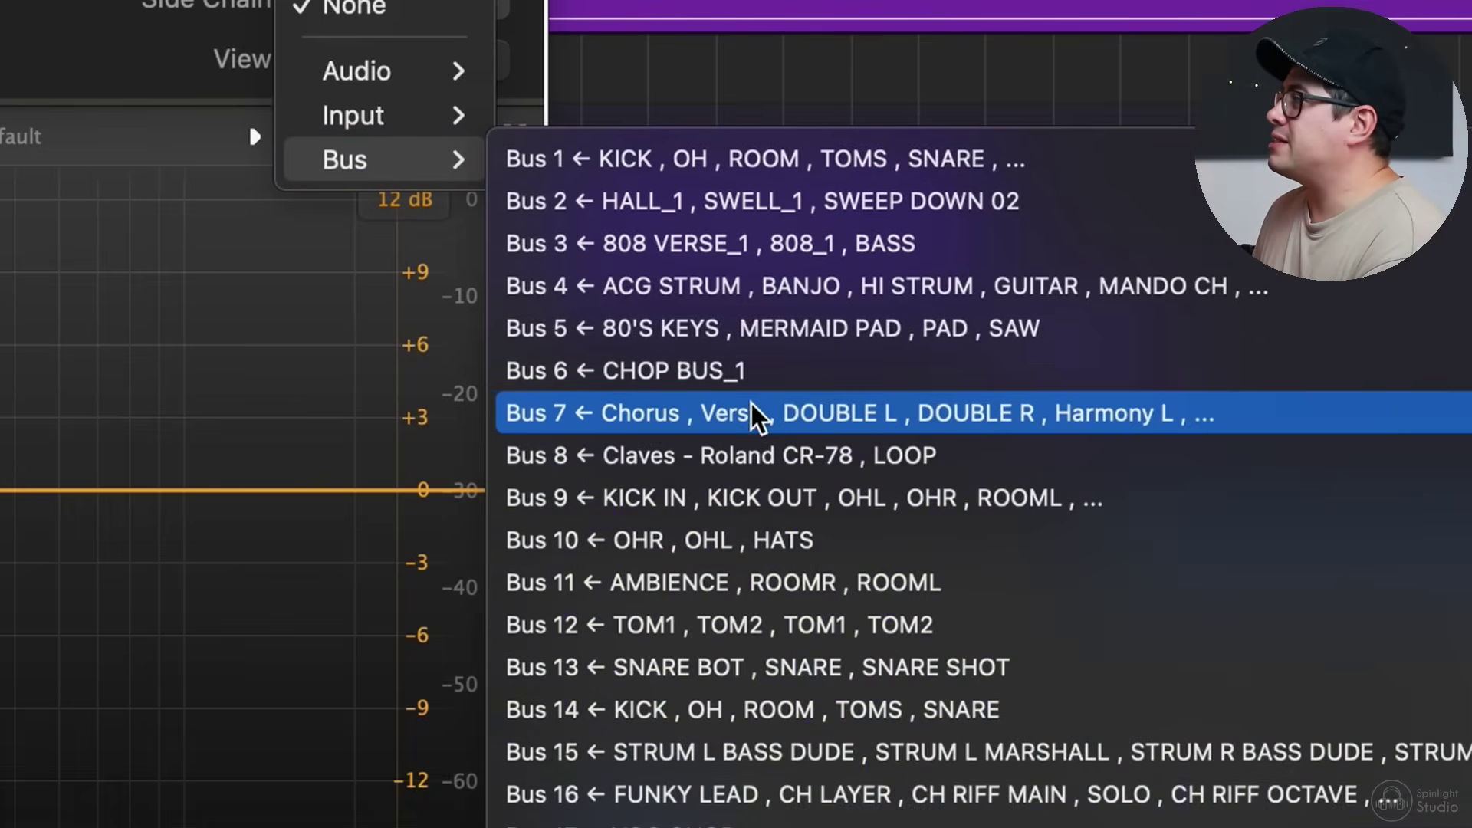
left_click(805, 422)
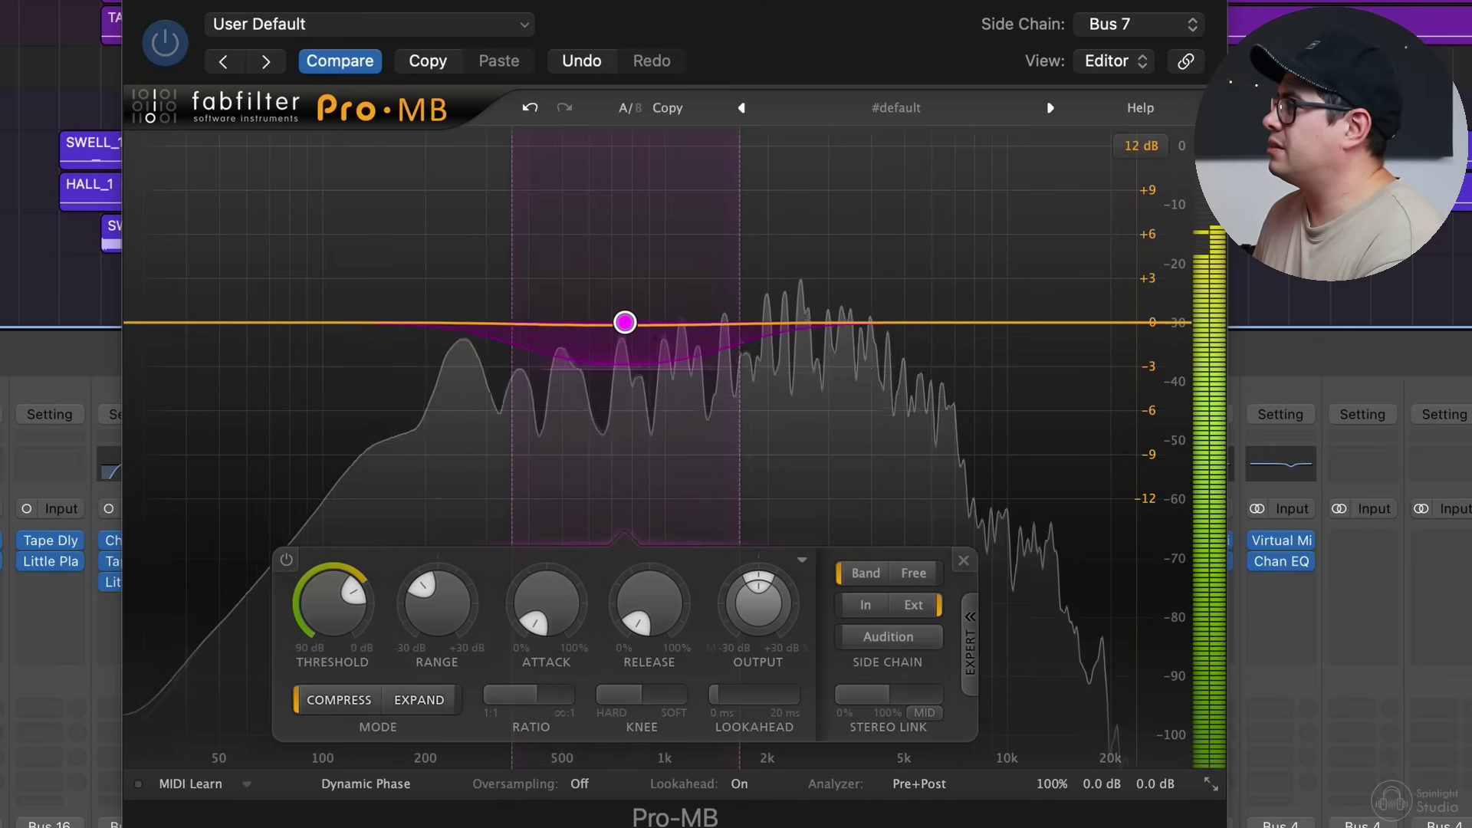
- Stop playback and move the LEAD GTR band up to about 1 kHz, with its low crossover at 457.86 Hz
mouse_move(358, 602)
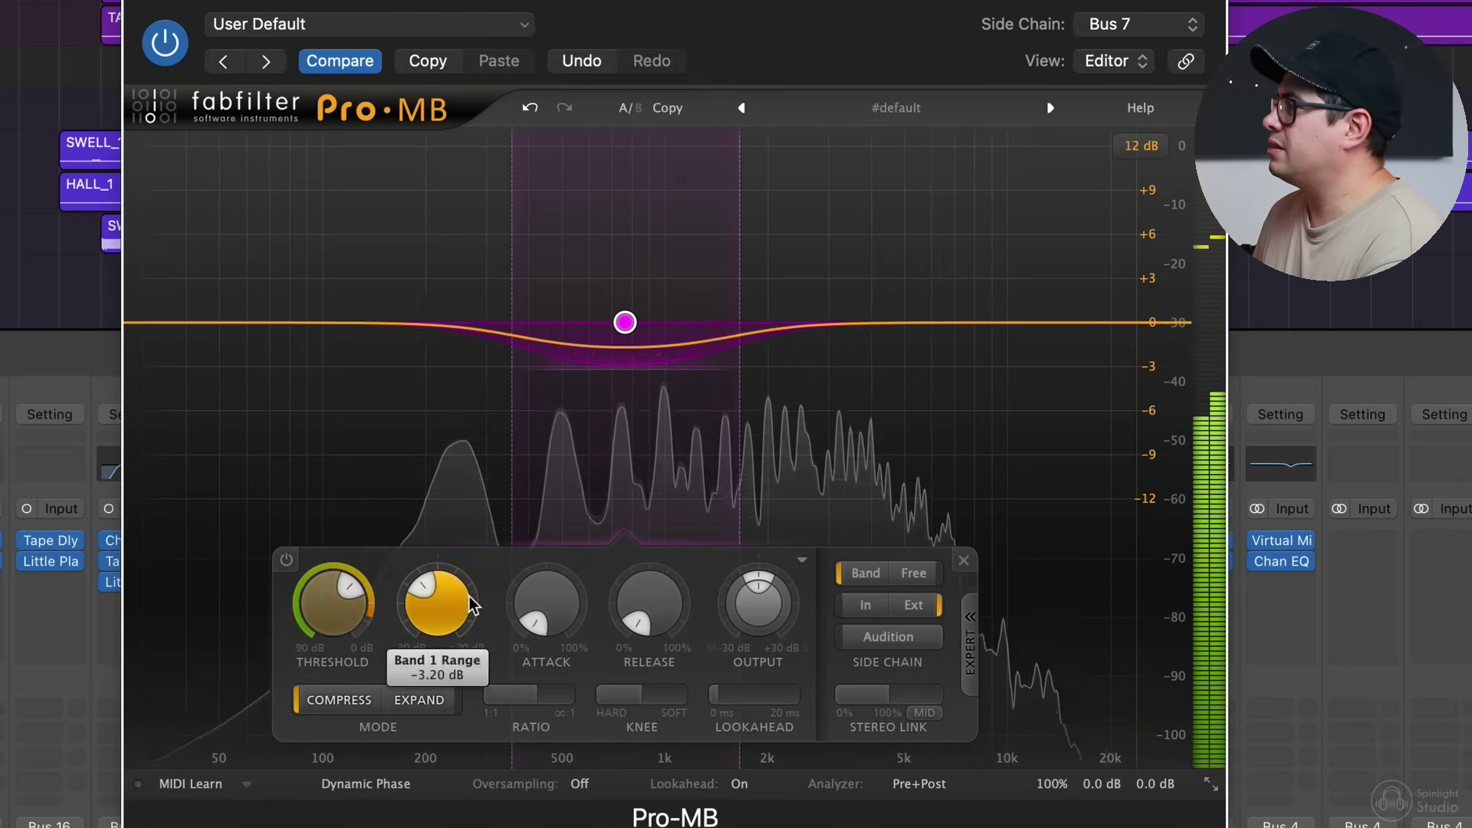
key("space")
left_click_drag(625, 322, 661, 322)
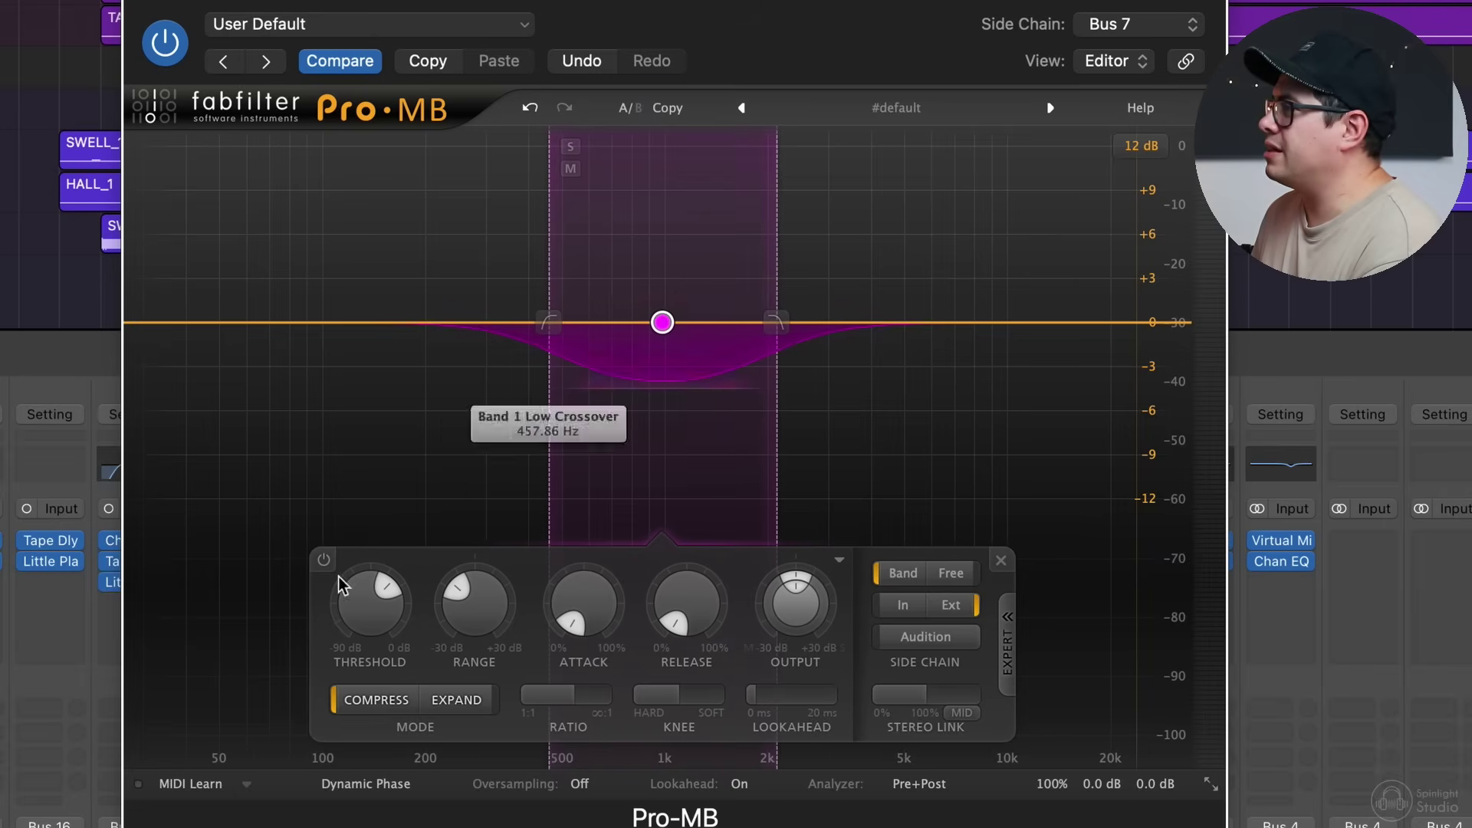
mouse_move(458, 591)
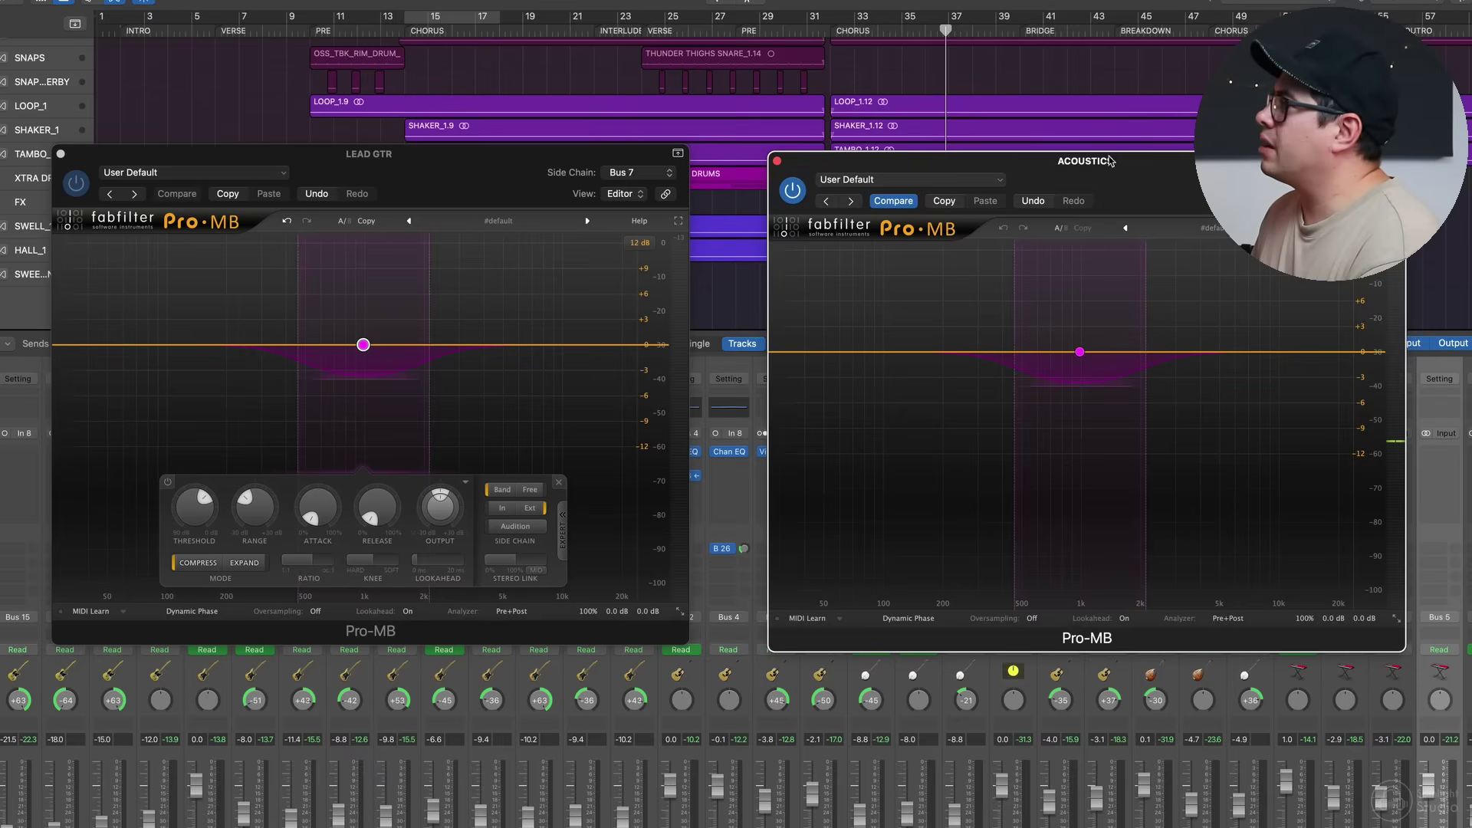
- Play the chorus with the LEAD GTR and ACOUSTICS Pro-MBs side by side and compare both plug-ins bypassed and active
left_click(1104, 154)
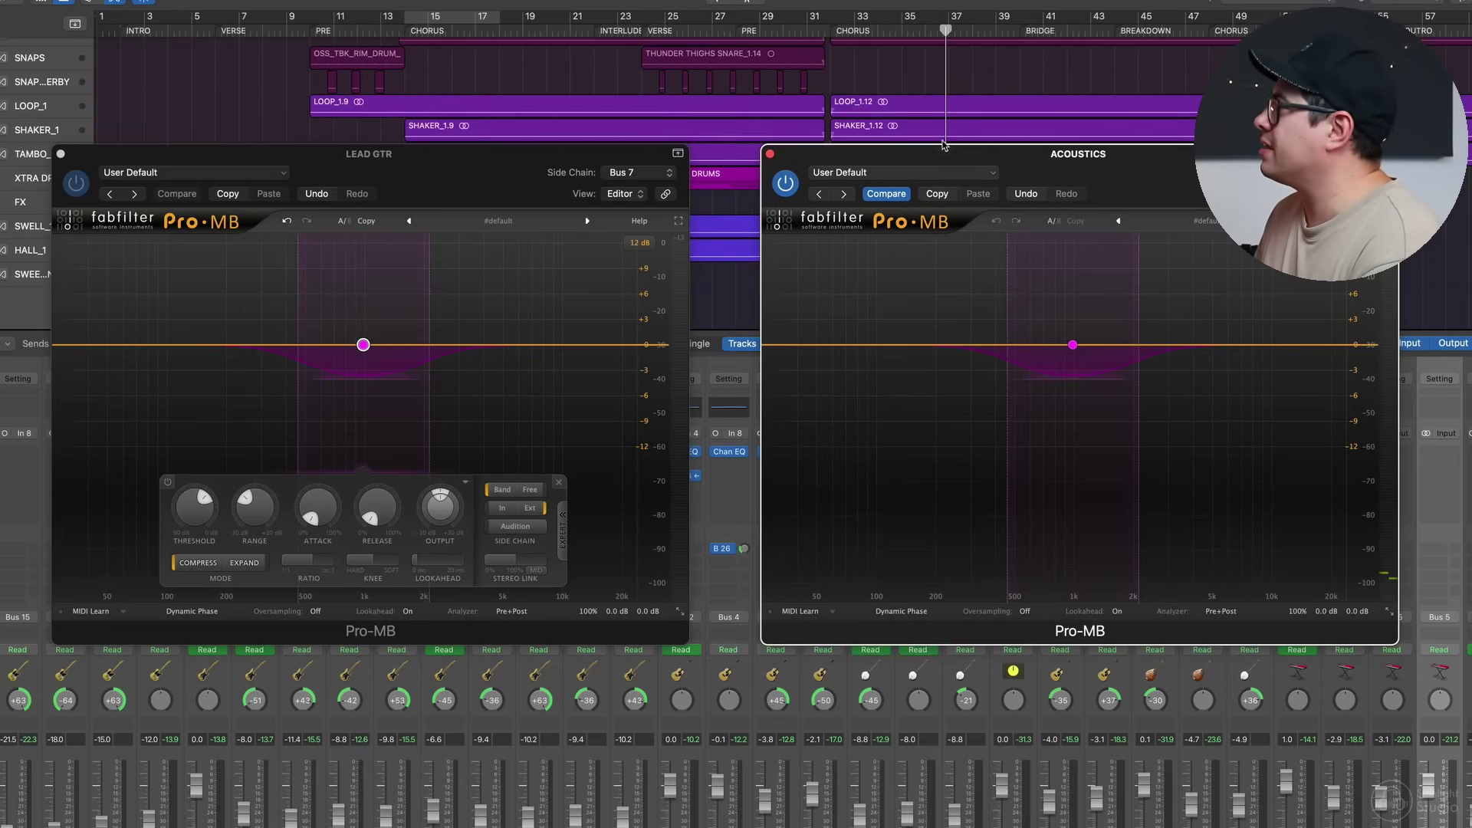
double_click(830, 31)
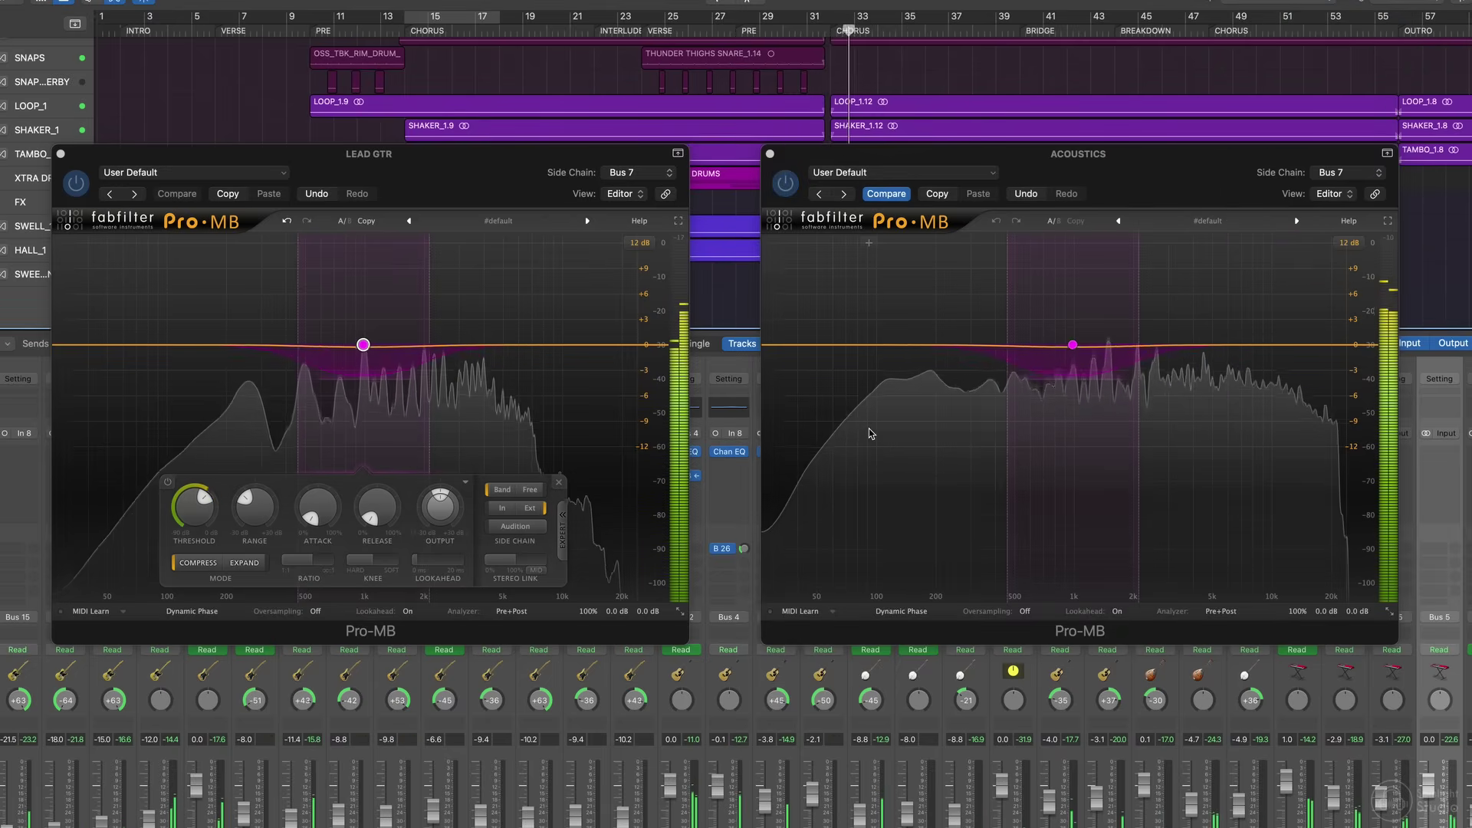
left_click(1072, 345)
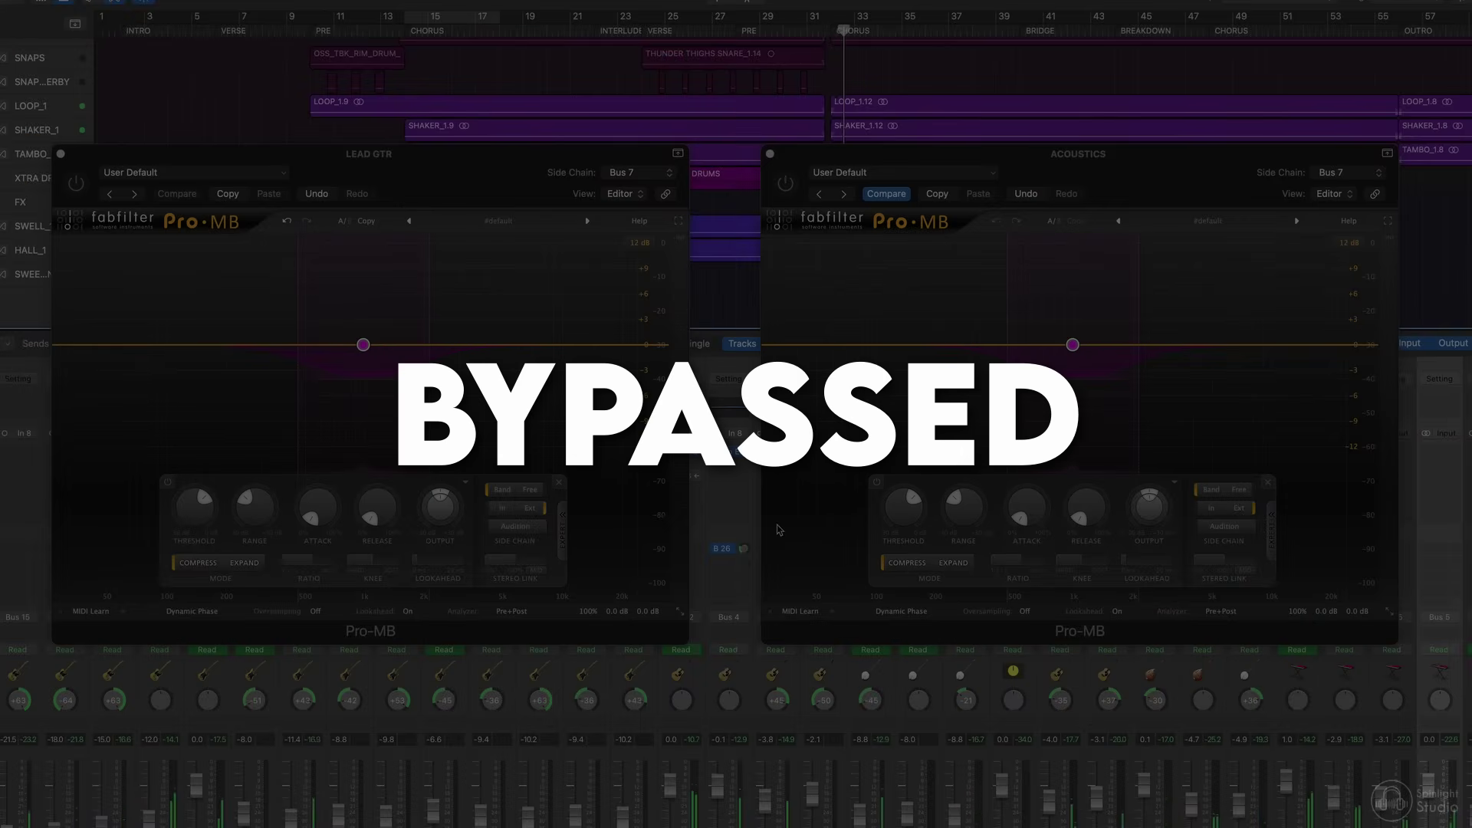
left_click(786, 185)
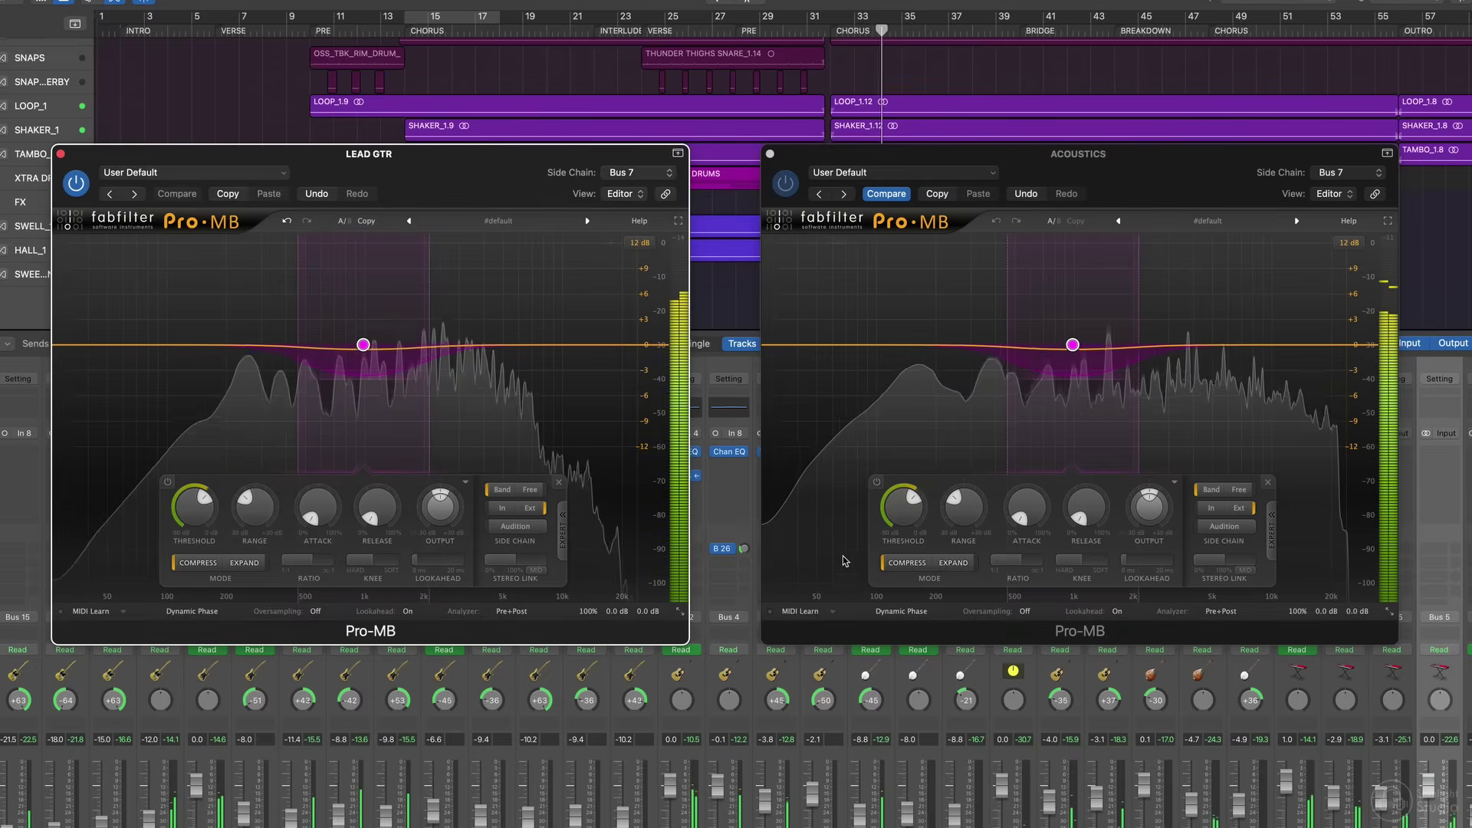